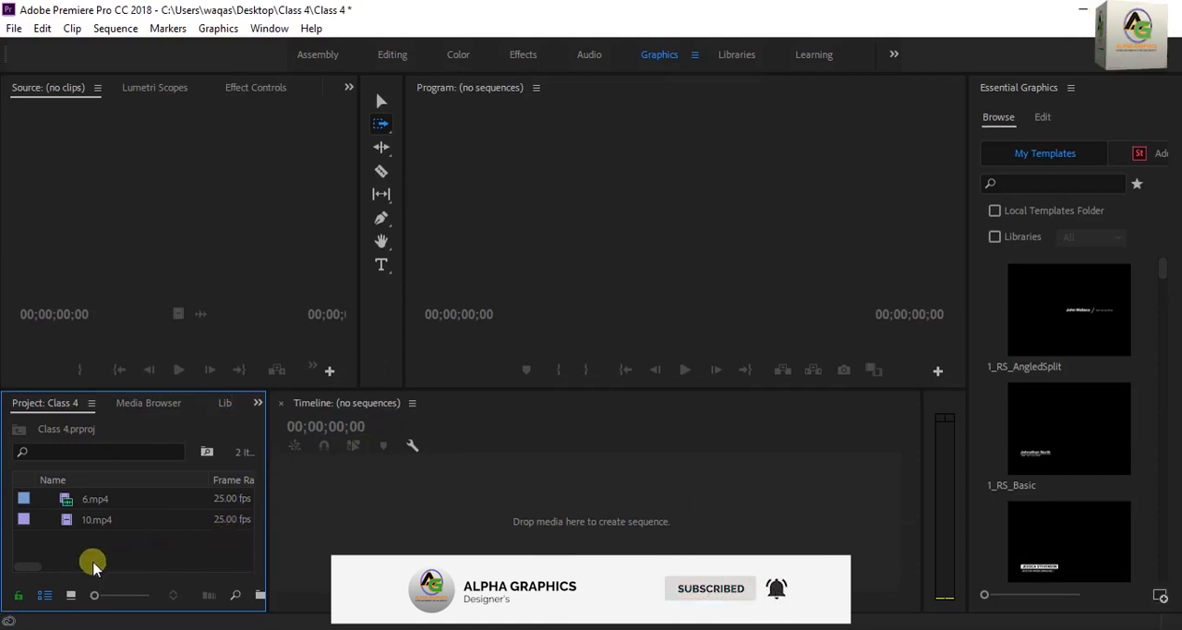
Open 6.mp4 in the source monitor, create a sequence from it on the timeline, and activate the Selection tool
double_click(67, 504)
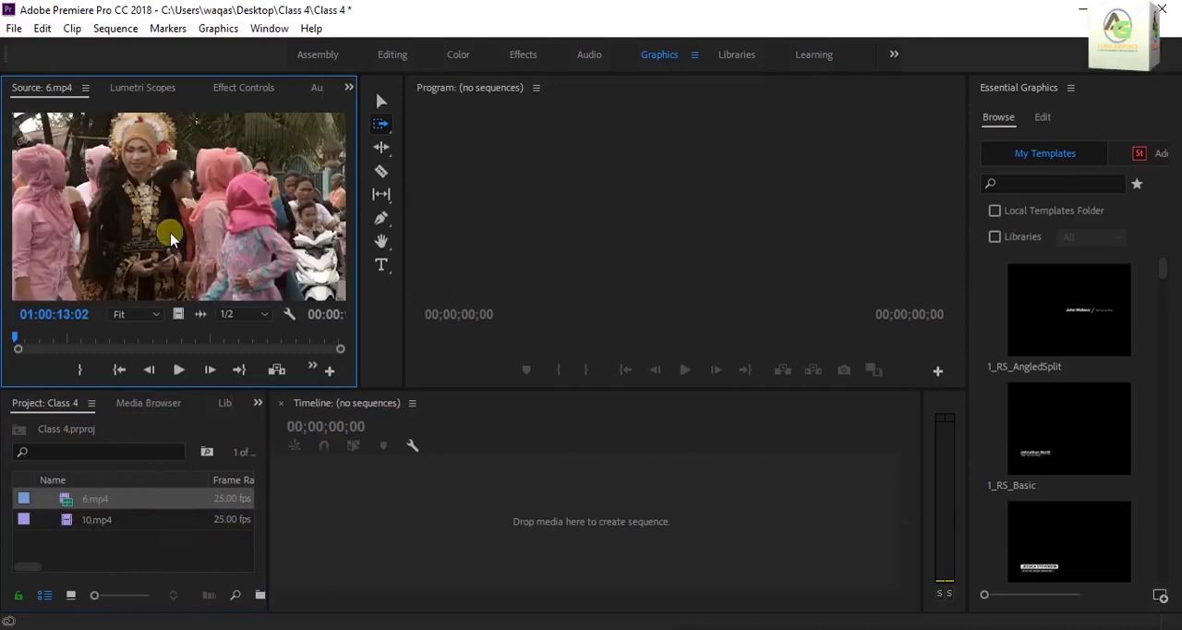
drag(442, 577, 439, 518)
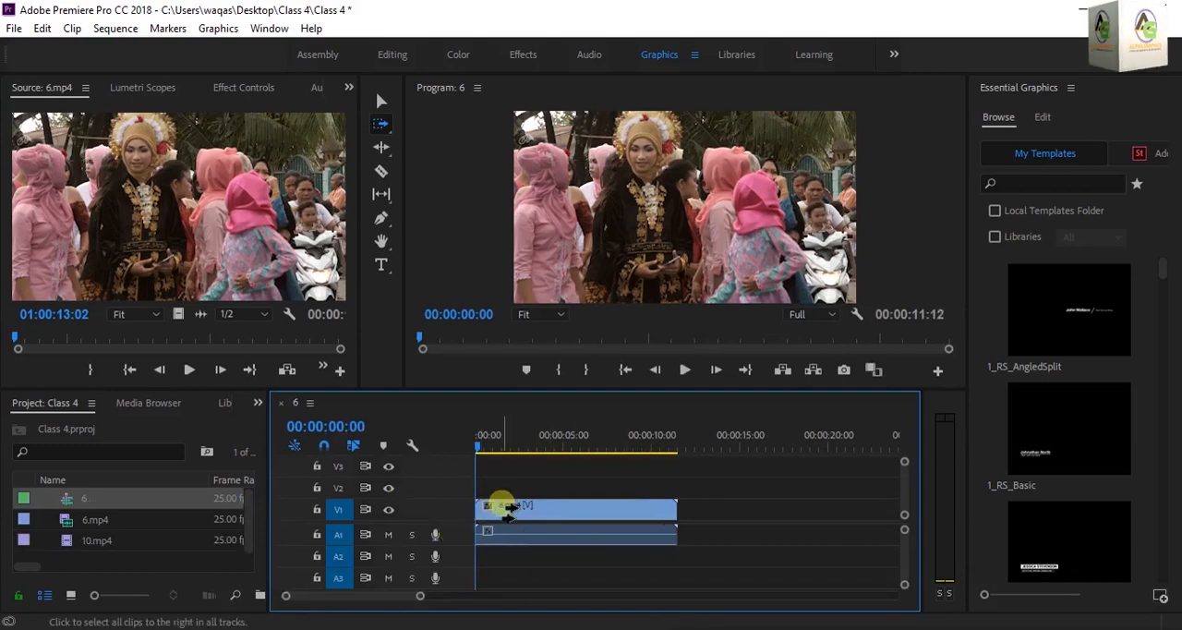
click(382, 101)
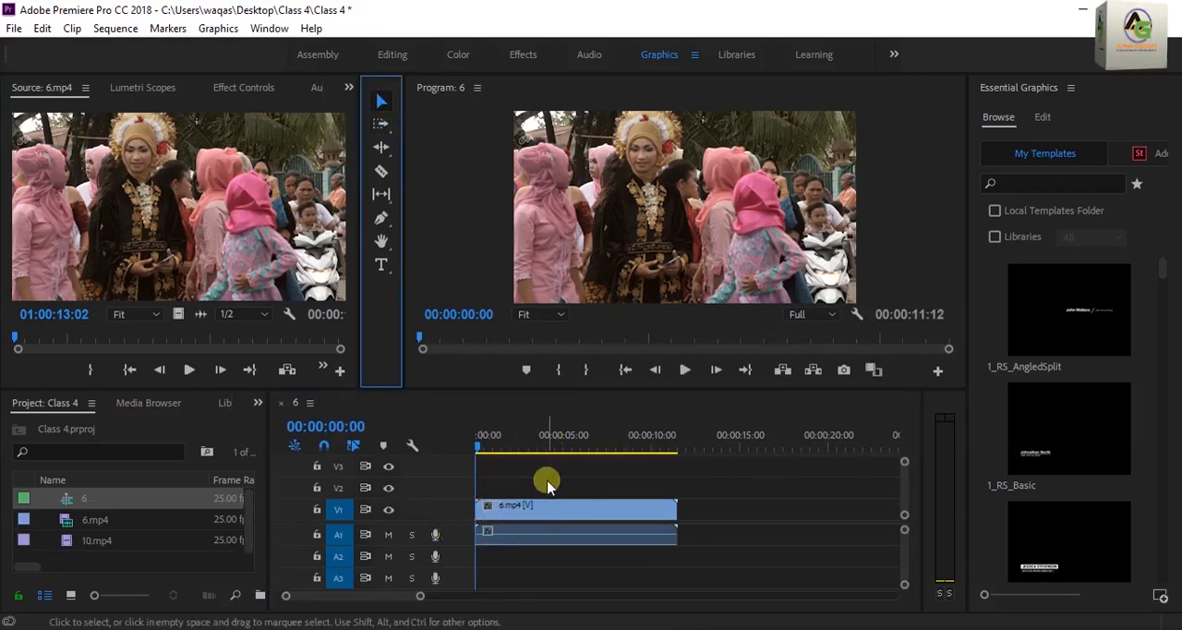
Play the sequence and scrub through its first three seconds, leaving the playhead at 00:00:00:18
click(679, 374)
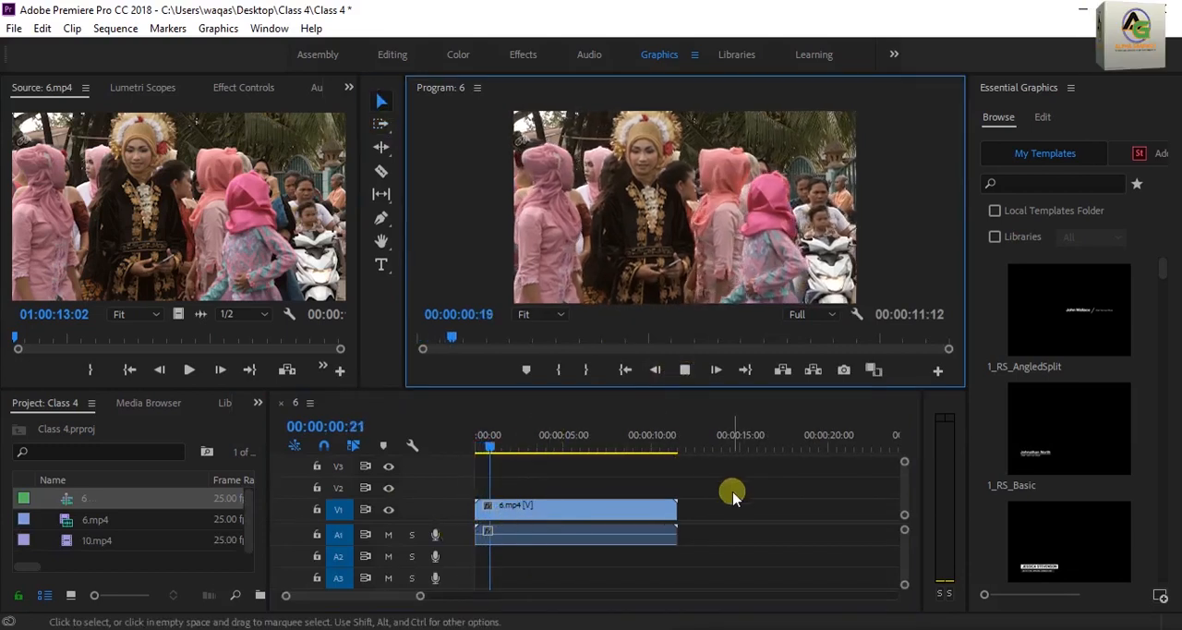
click(528, 446)
click(526, 445)
click(586, 517)
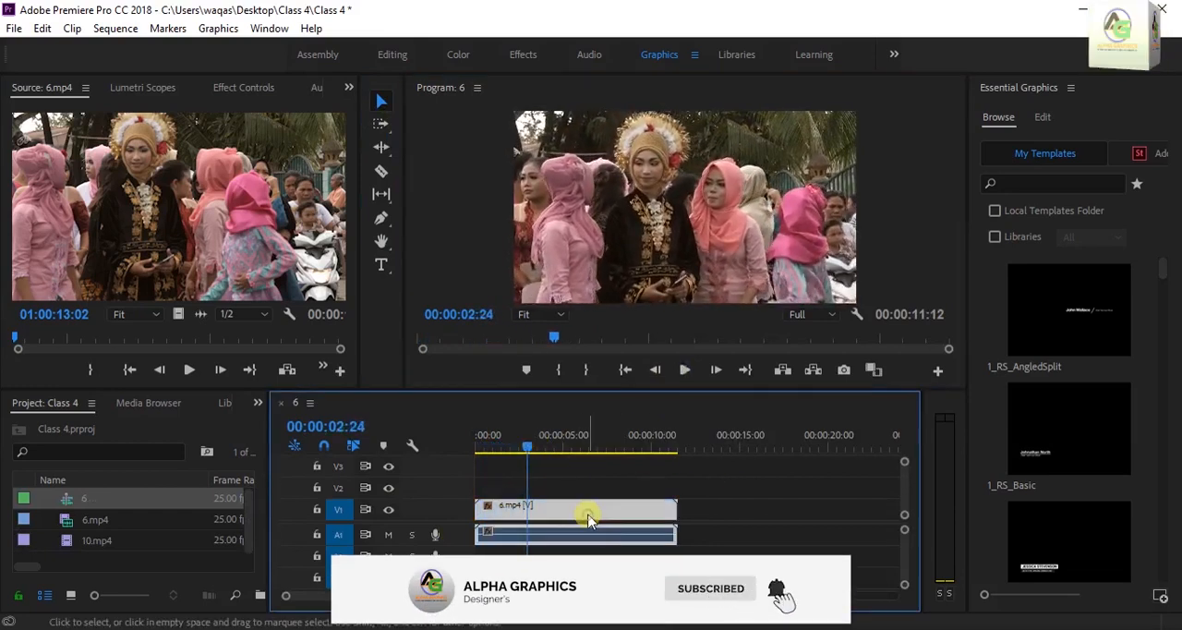
drag(543, 468, 497, 468)
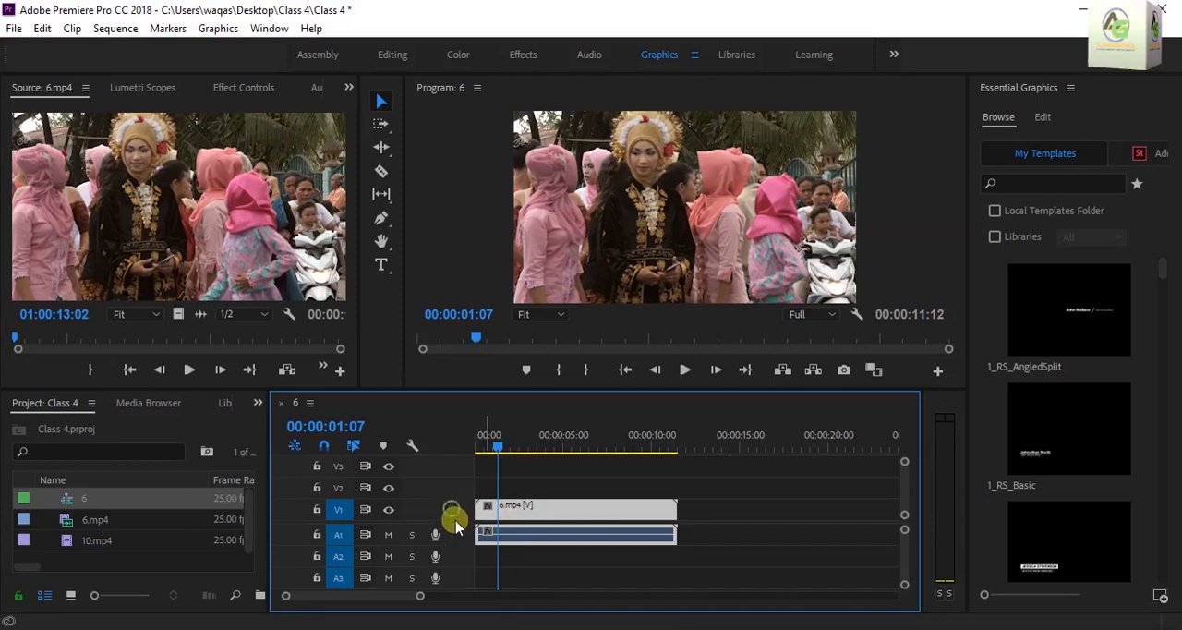
click(508, 481)
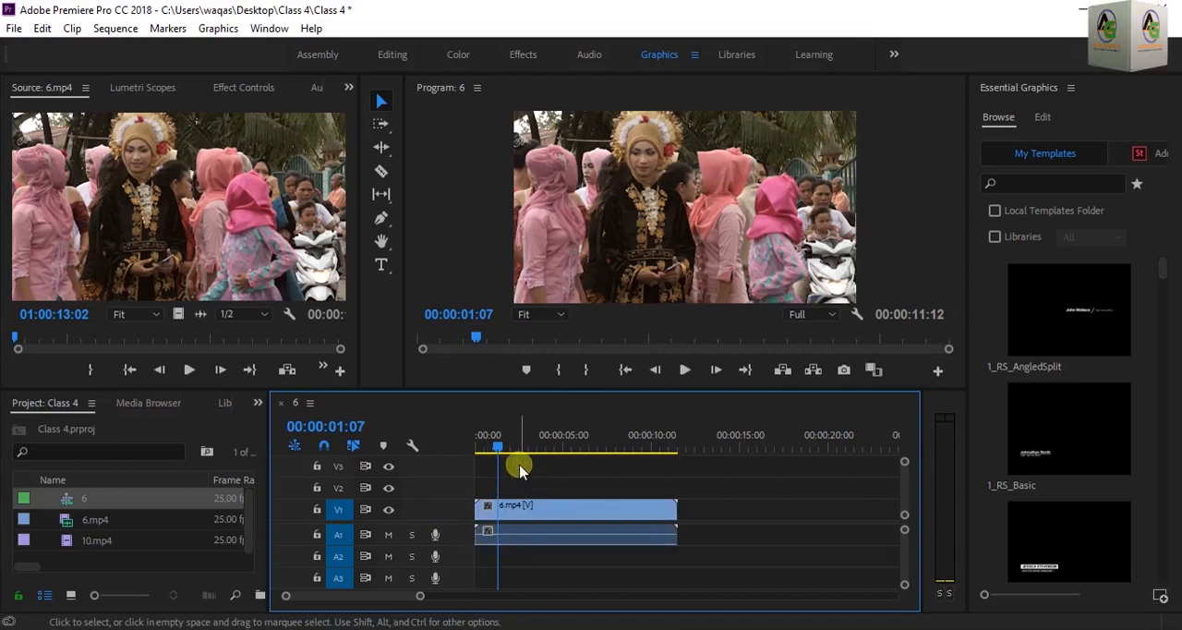
drag(497, 449, 475, 452)
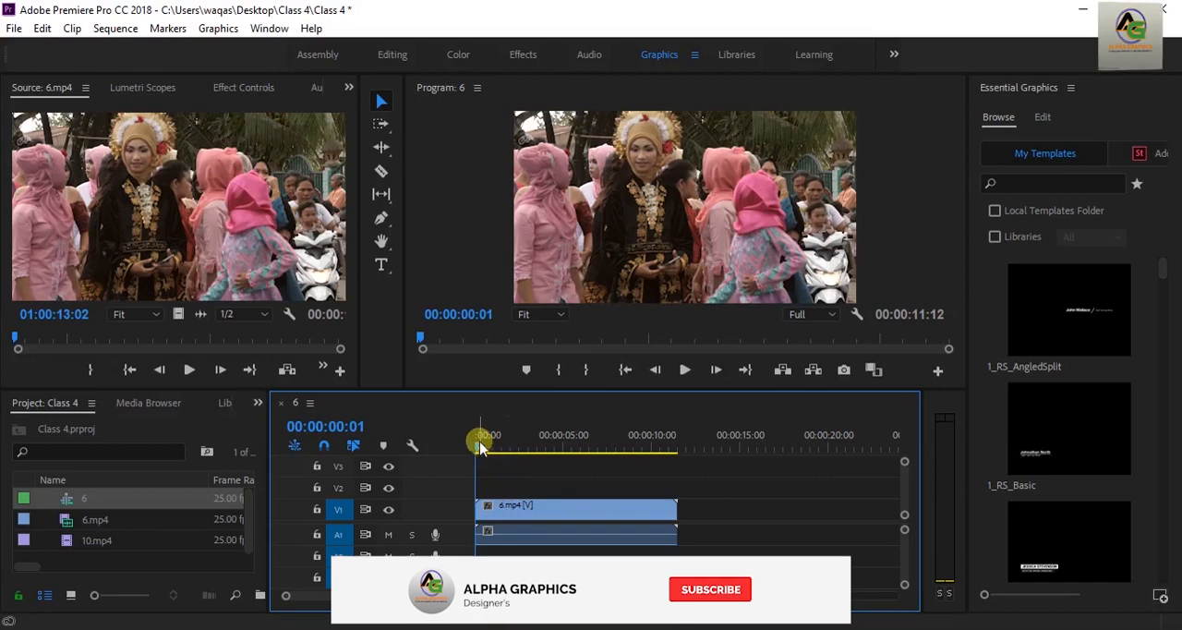
drag(481, 448, 494, 453)
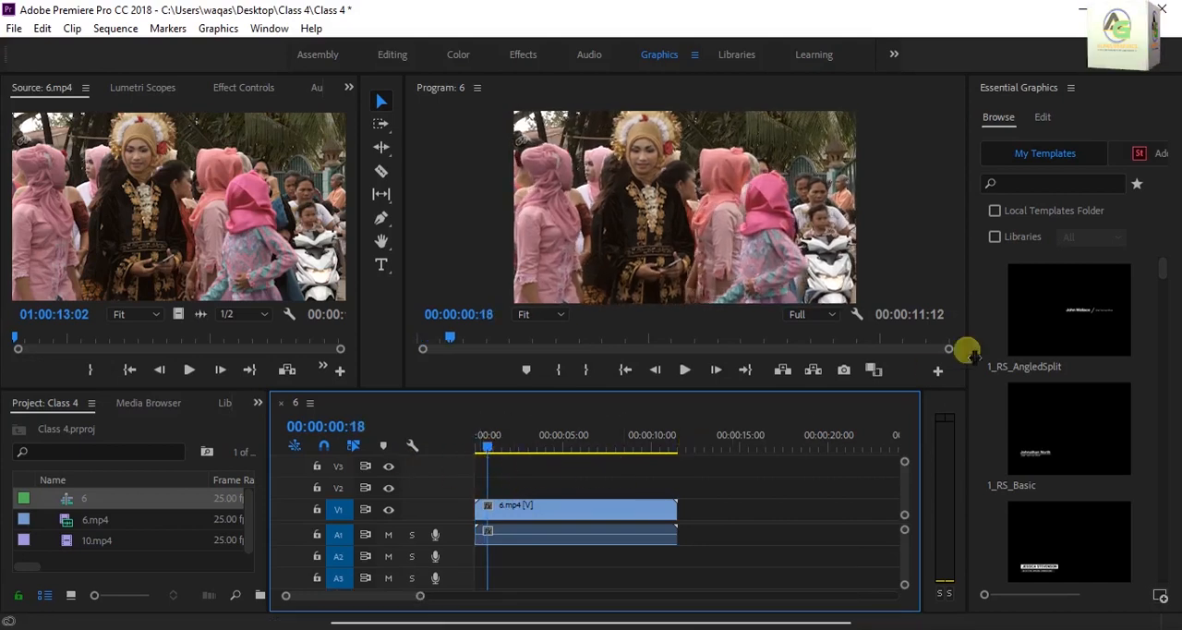
click(536, 480)
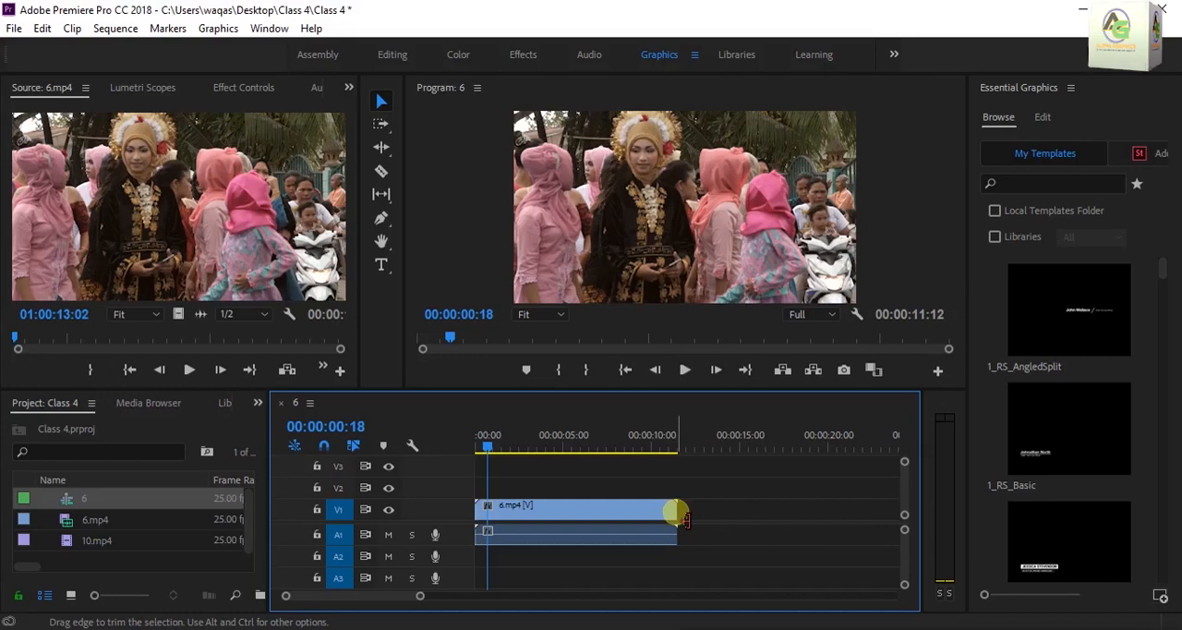
Trim the end of the 6.mp4 clip back to 00:00:08:04 and select the shortened clip
click(686, 520)
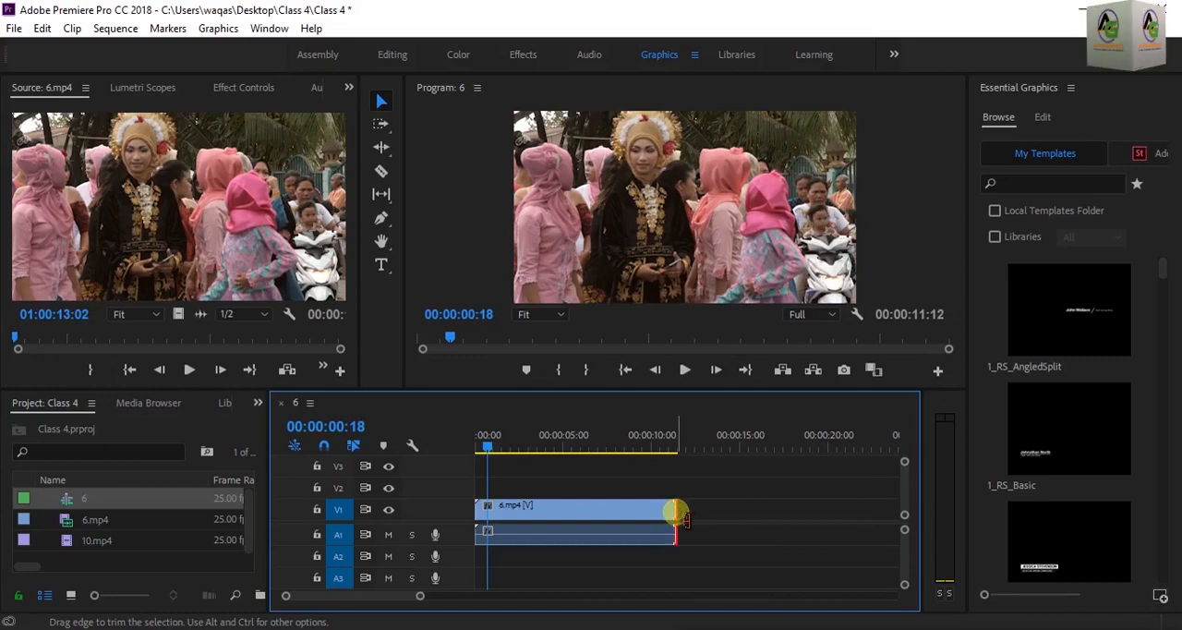
drag(685, 519, 618, 526)
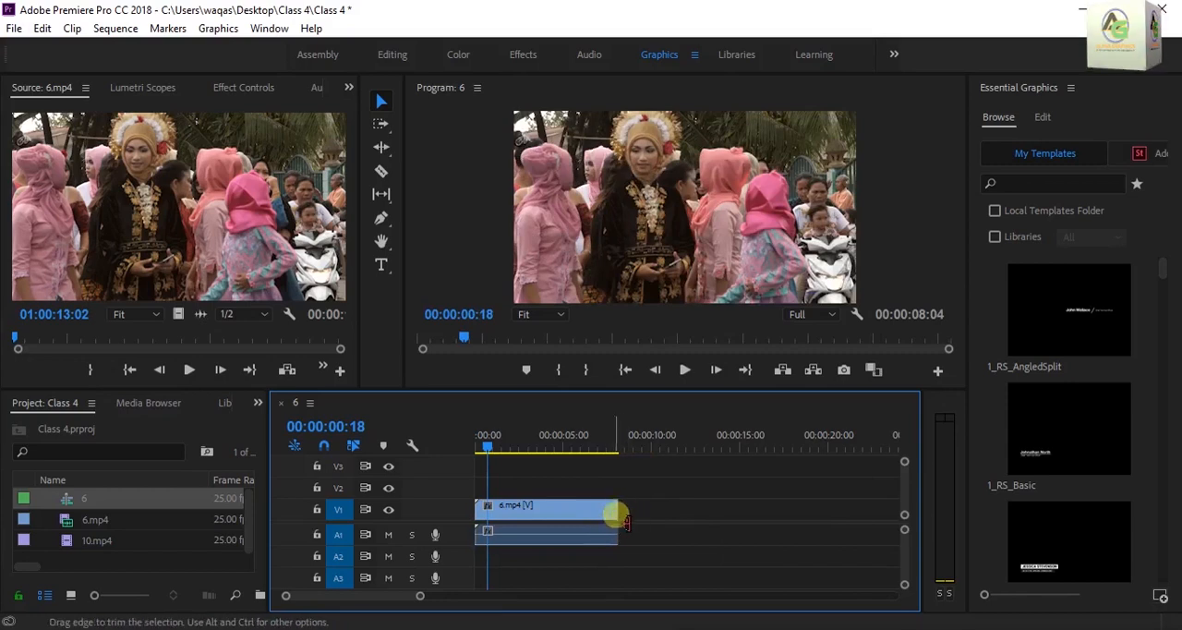
click(574, 534)
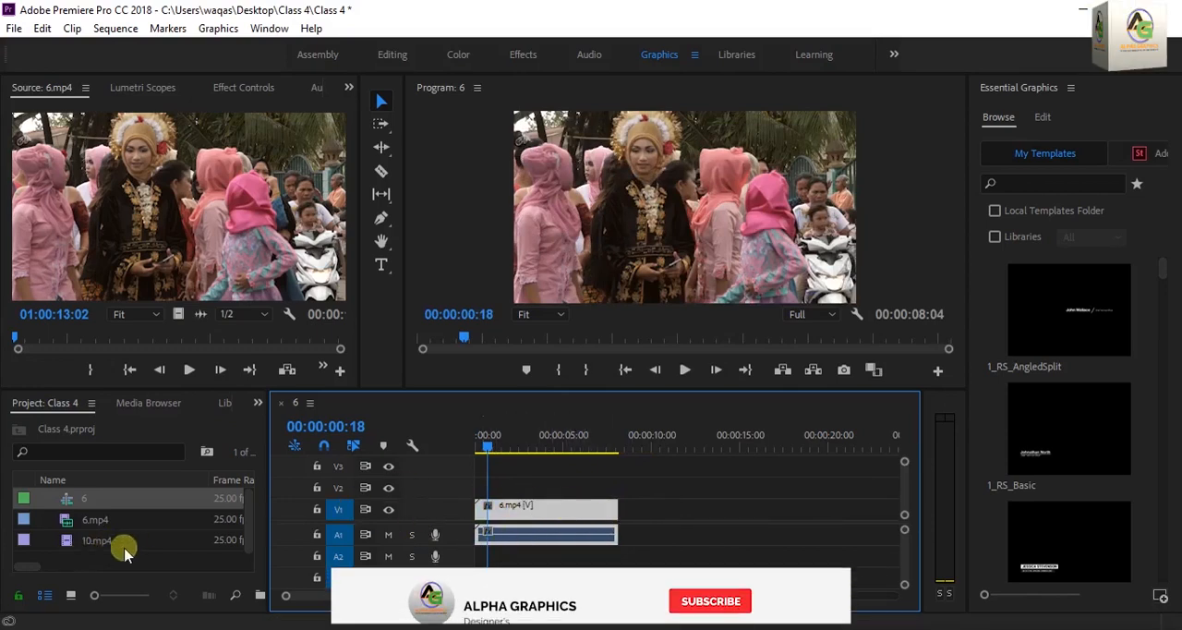
Add 10.mp4 to track V1 and position it directly against the end of the 6.mp4 clip
drag(75, 540, 634, 520)
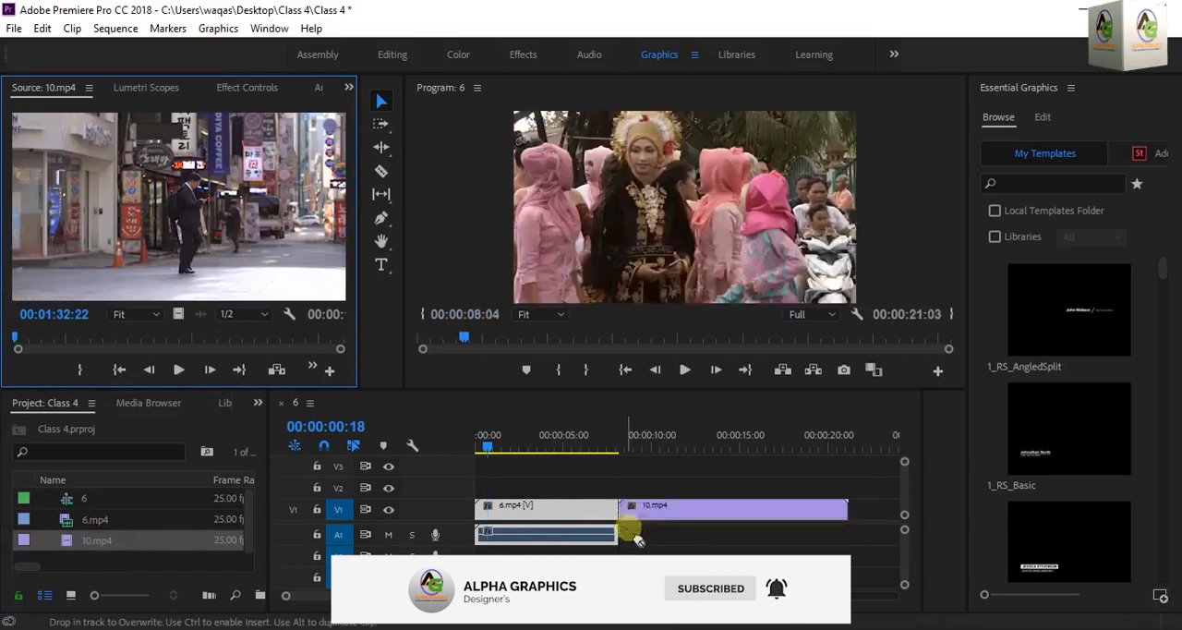
click(679, 509)
drag(494, 427, 693, 517)
drag(608, 450, 593, 449)
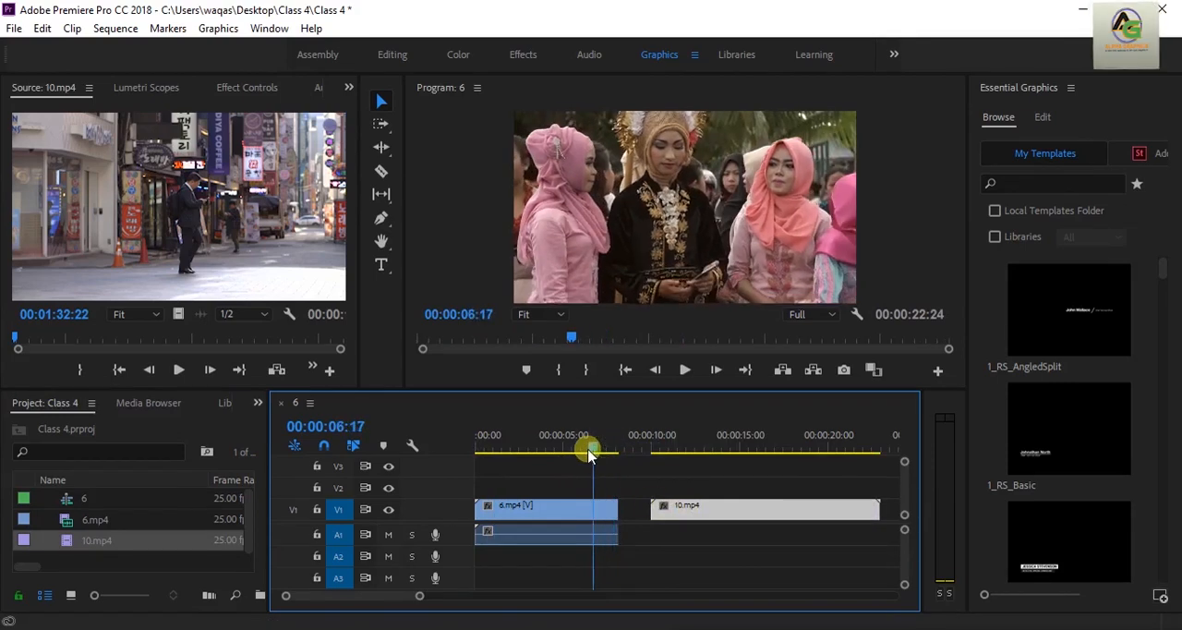
drag(707, 507, 675, 514)
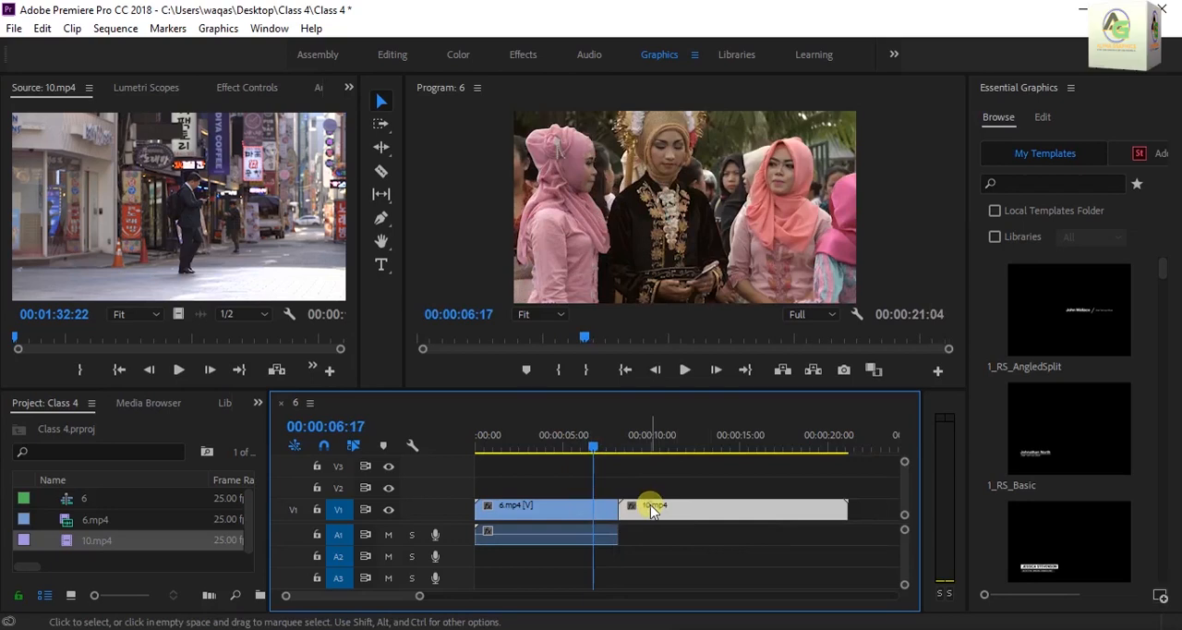
Scrub the playhead to 00:00:01:11, select both clips on the timeline together, and clear the selection
drag(590, 449, 498, 468)
click(767, 550)
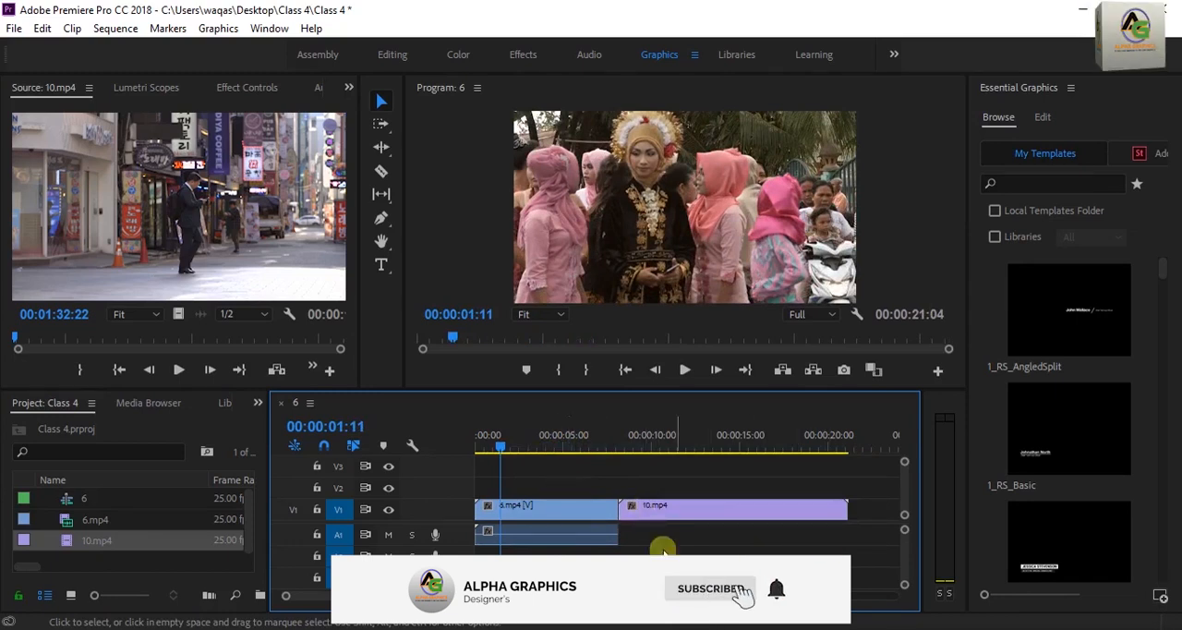
drag(805, 556, 583, 477)
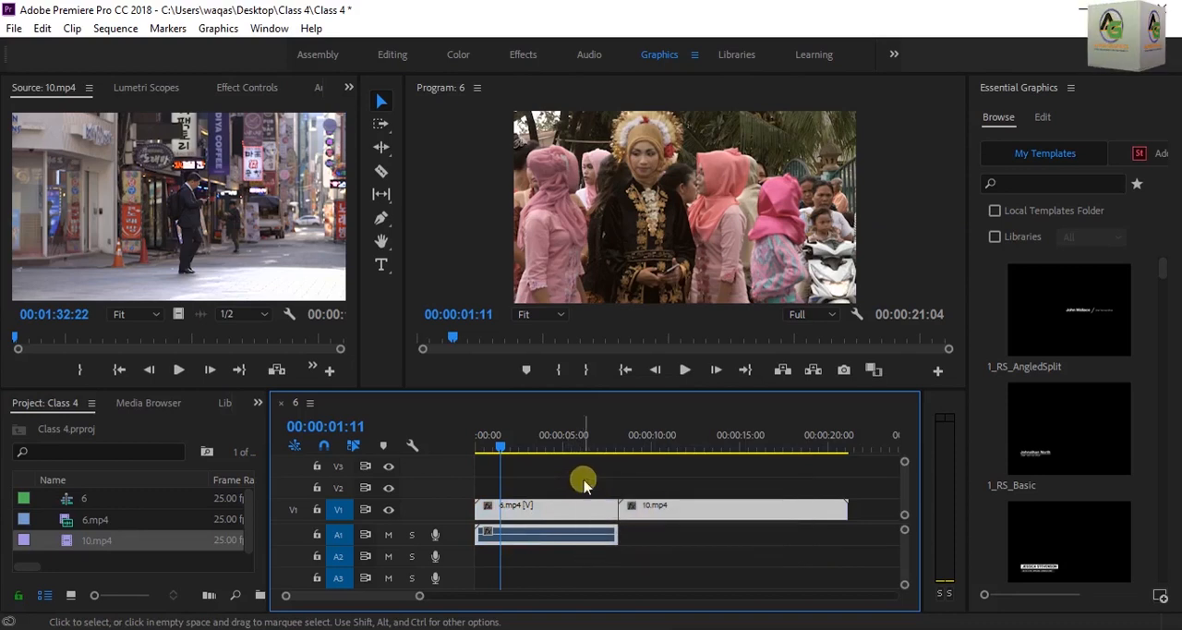
click(728, 542)
Trim the end of 6.mp4 to about 6.5 seconds and move the playhead to 00:00:06:03
click(565, 508)
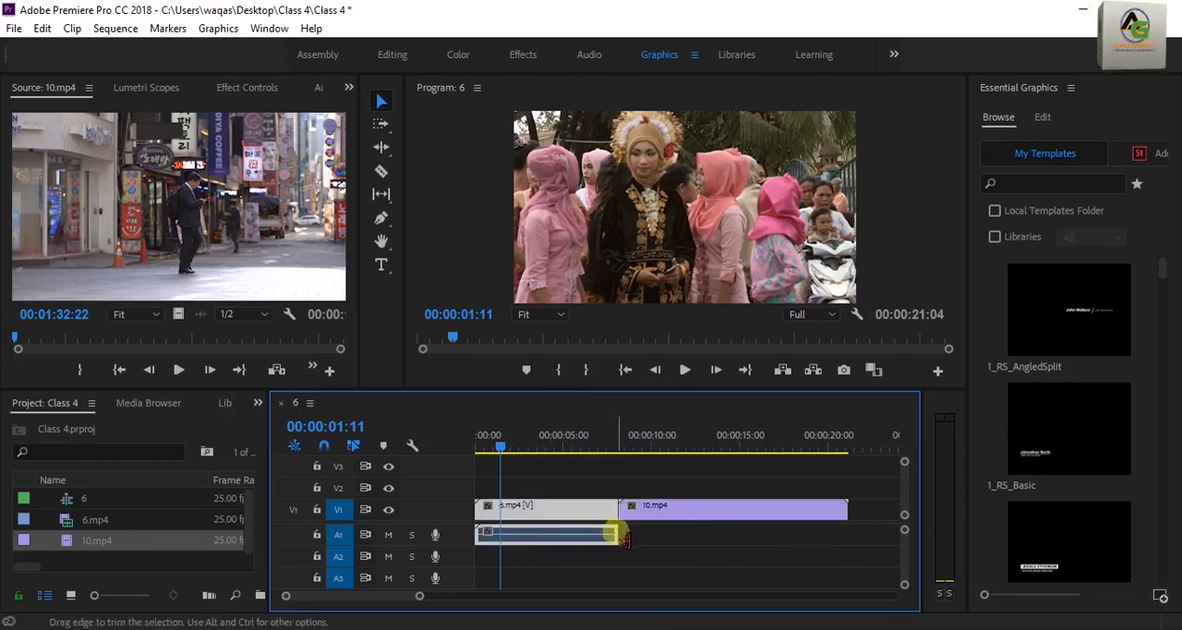
drag(624, 519, 588, 520)
drag(493, 430, 585, 462)
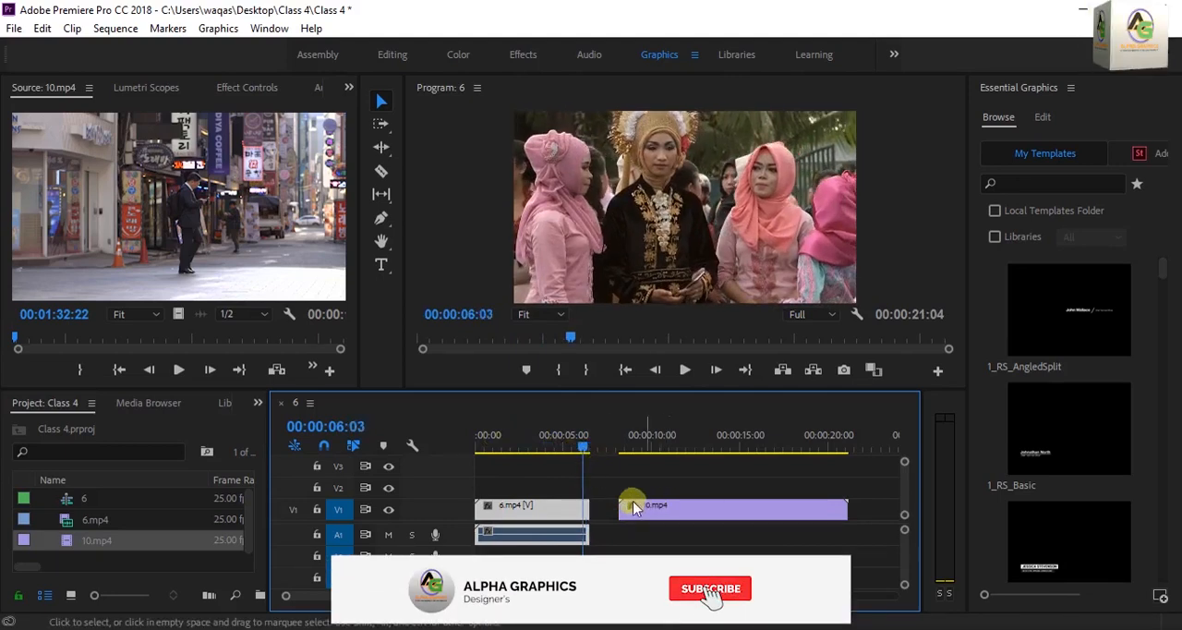
Select the gap between 6.mp4 and 10.mp4 on V1, and reselect the 10.mp4 clip
click(711, 514)
drag(711, 513, 705, 511)
click(610, 511)
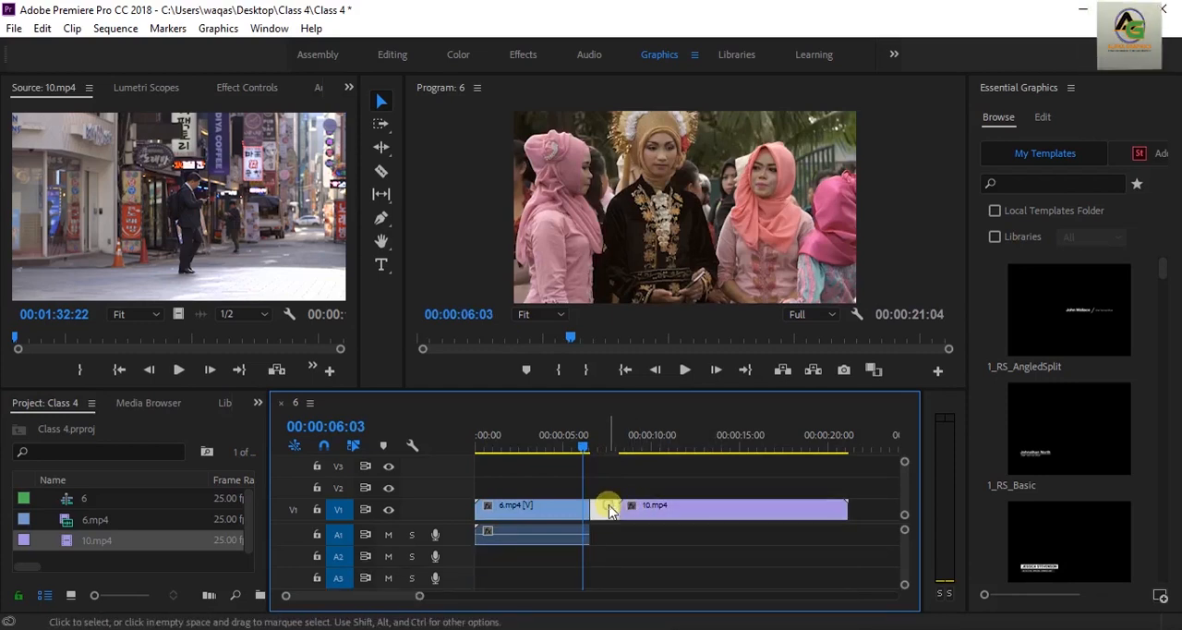
click(657, 517)
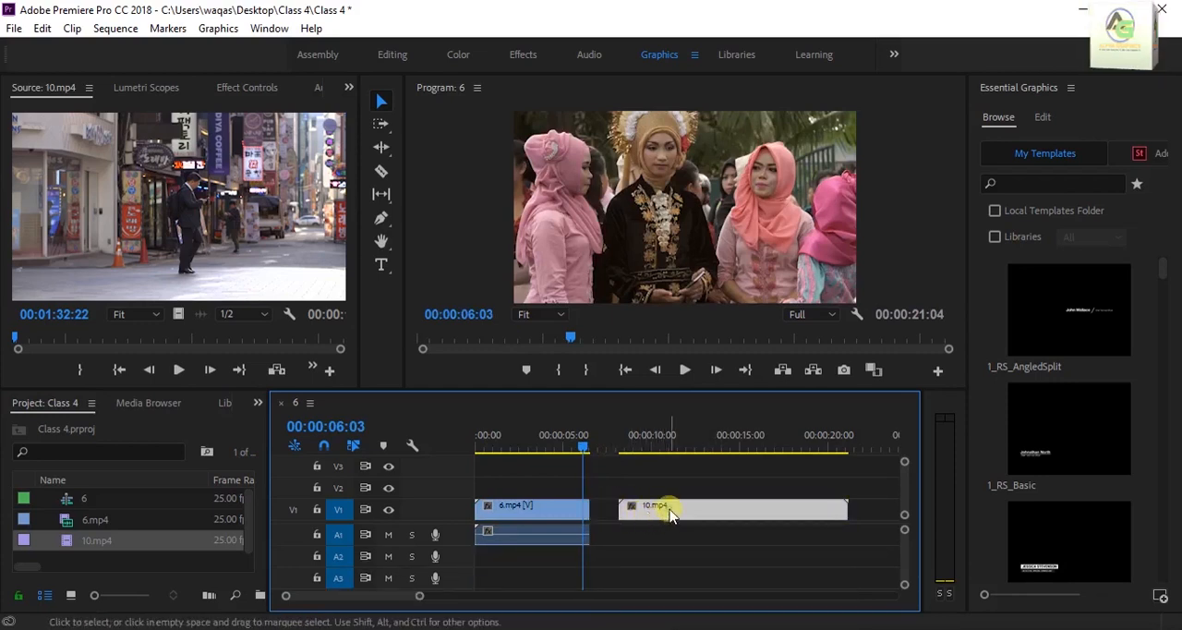
mouse_move(672, 515)
mouse_down()
mouse_move(674, 496)
mouse_move(677, 520)
mouse_up()
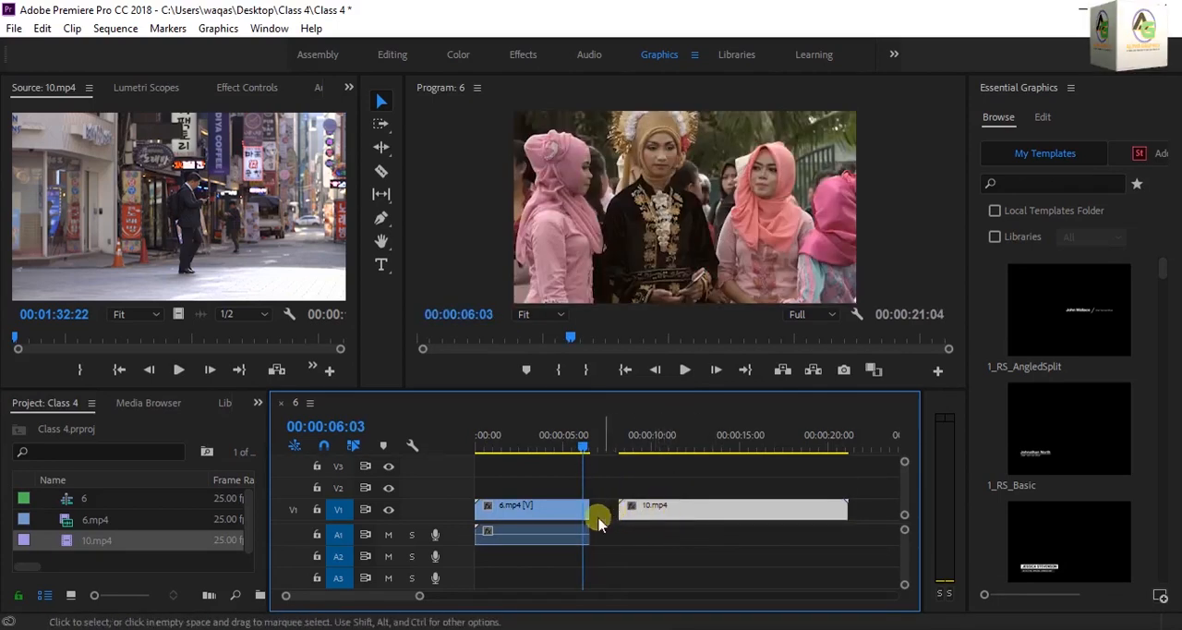
Trim the start of the 10.mp4 clip on V1 to about 9.5 seconds on the timeline
click(618, 514)
click(624, 510)
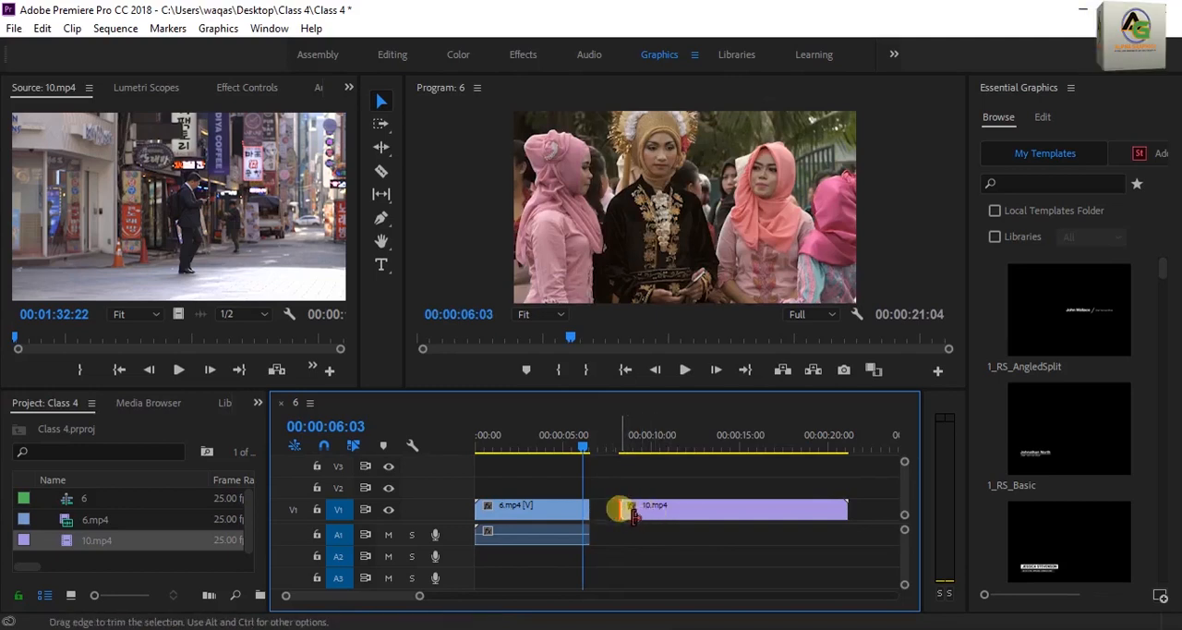
drag(633, 514, 658, 518)
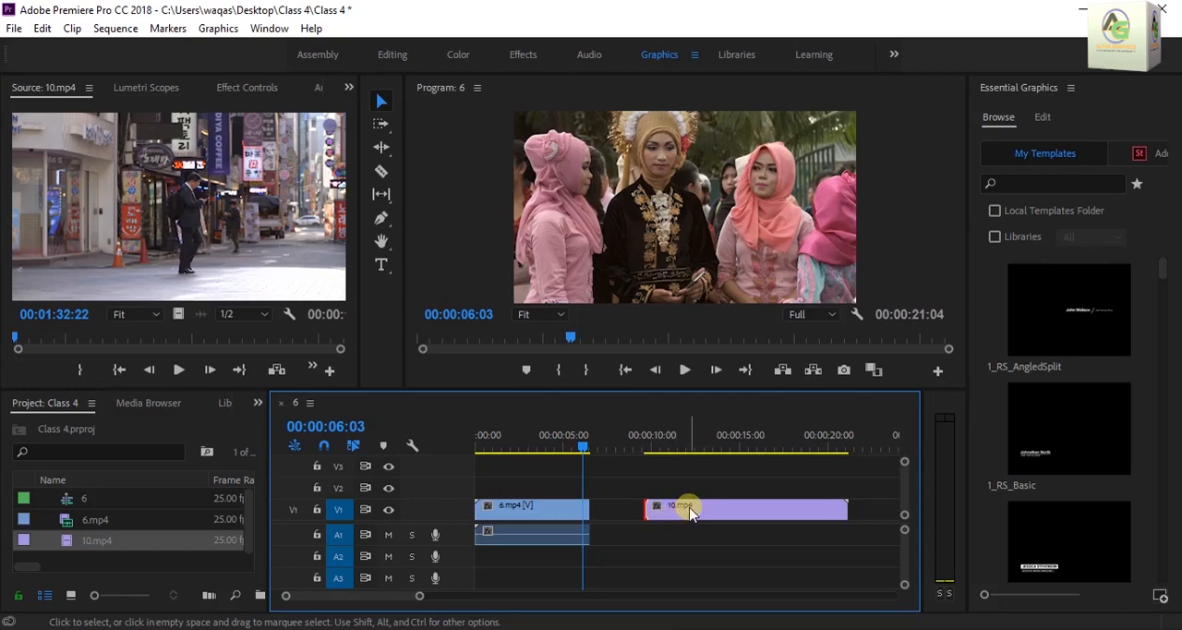
Move 10.mp4 up to track V2 and snap its start to the end of 6.mp4
click(691, 513)
drag(676, 517, 672, 496)
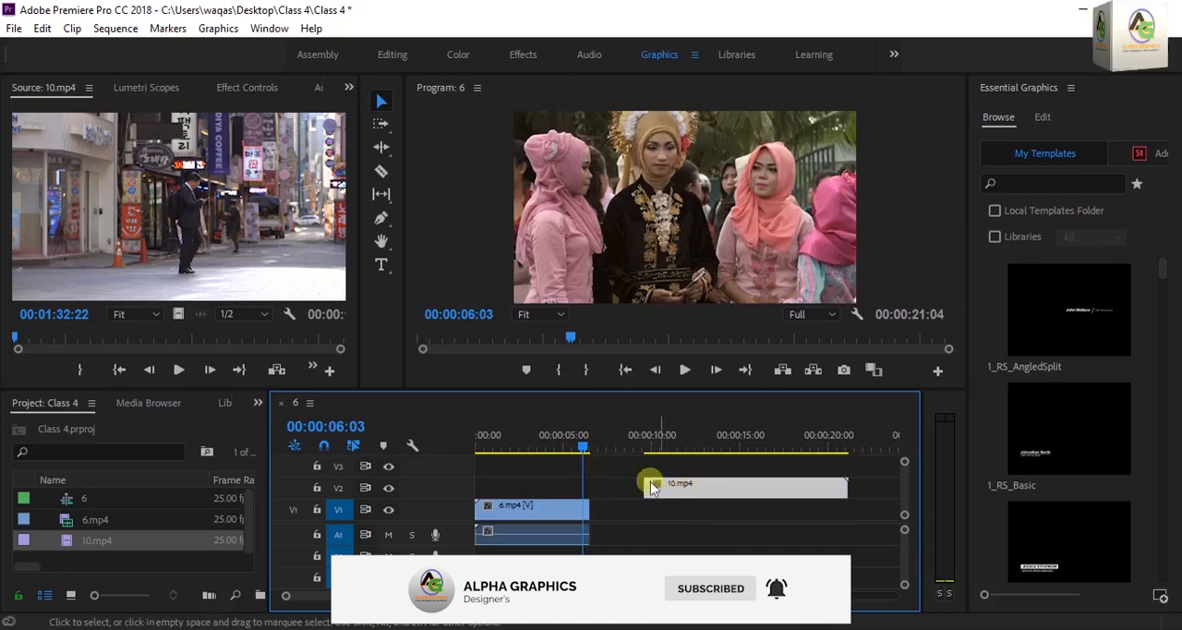
drag(702, 492, 632, 496)
drag(630, 486, 645, 489)
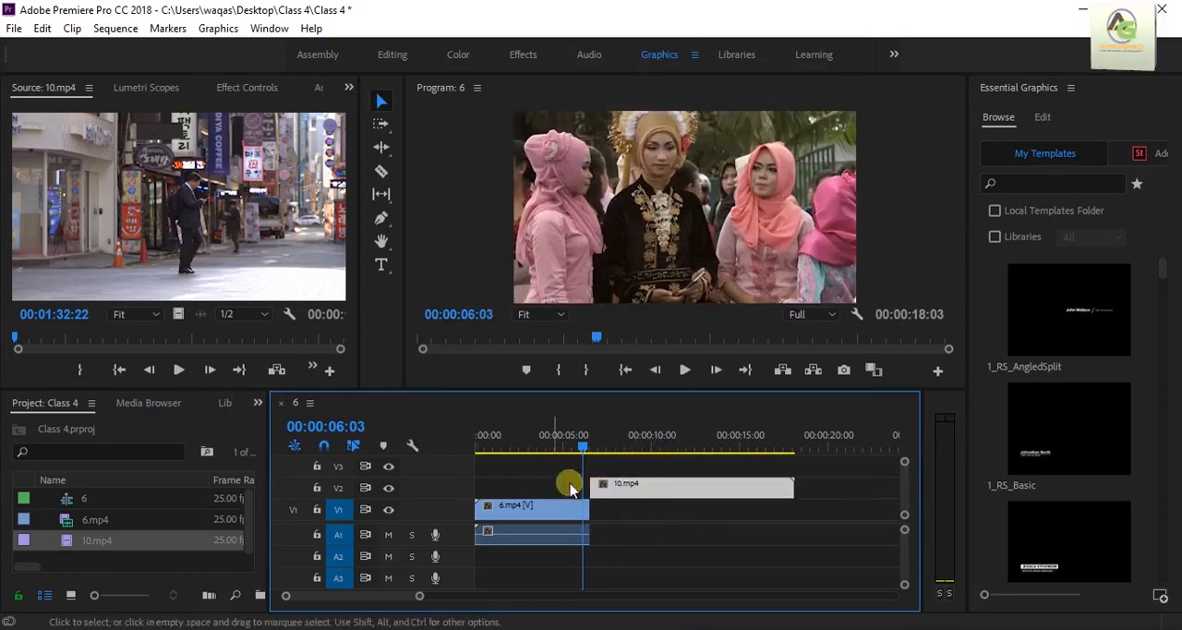
Turn off timeline snapping and move 10.mp4 down to V1 by hand beside the end of 6.mp4
click(324, 446)
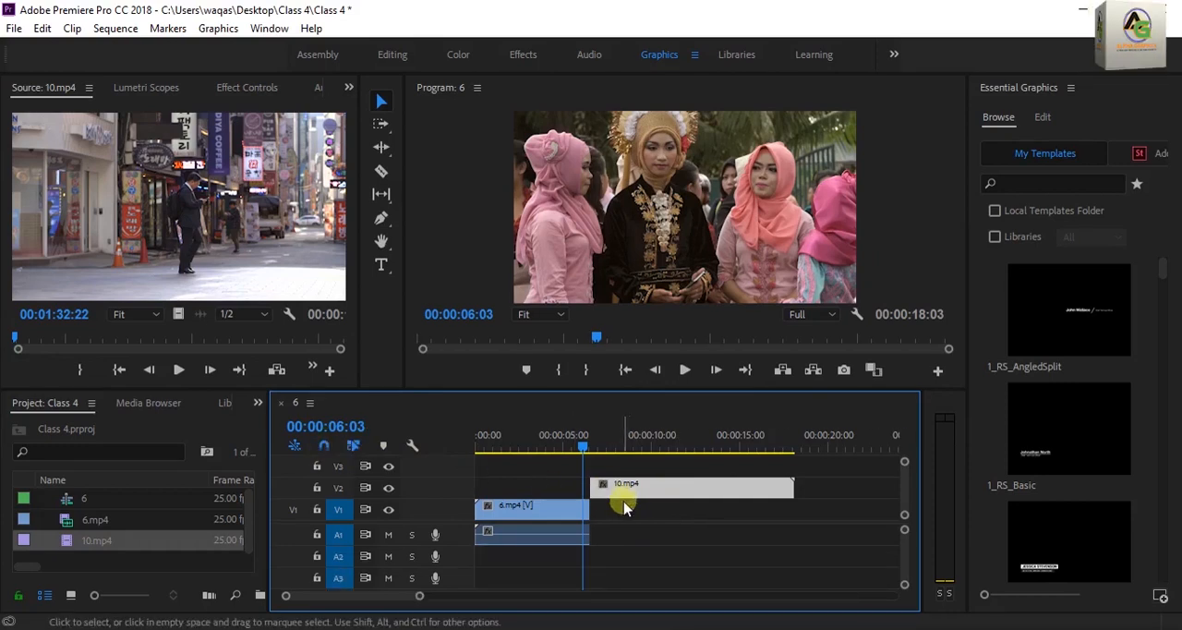
mouse_move(616, 492)
mouse_down()
mouse_move(647, 500)
mouse_move(631, 509)
mouse_move(658, 497)
mouse_move(636, 486)
mouse_up()
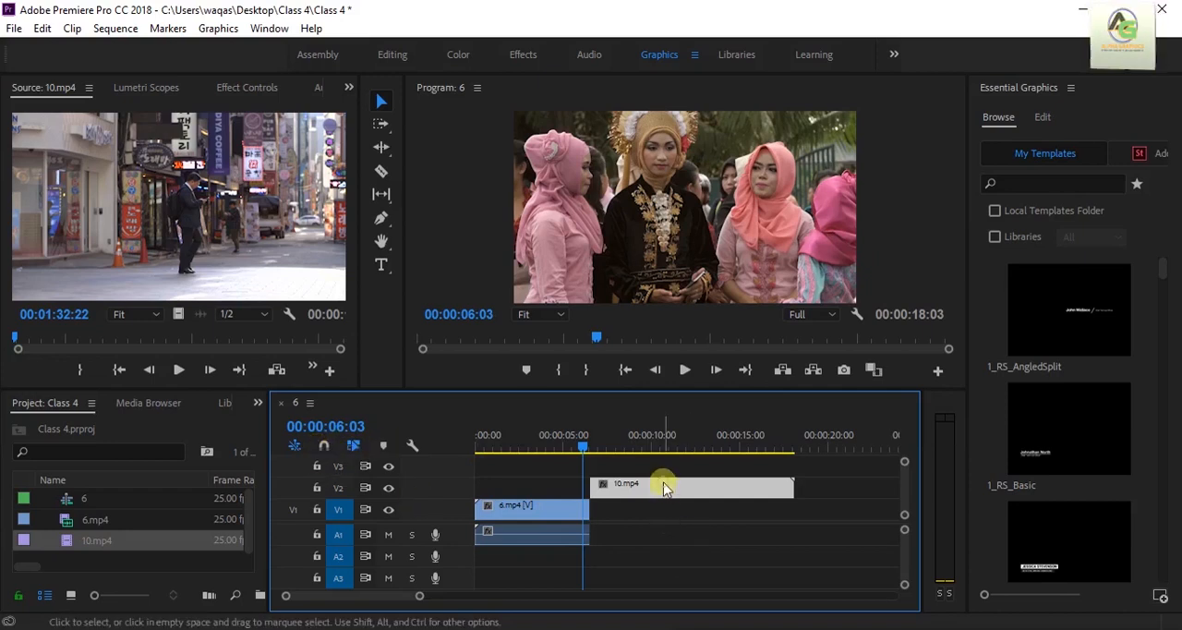
drag(665, 488, 689, 517)
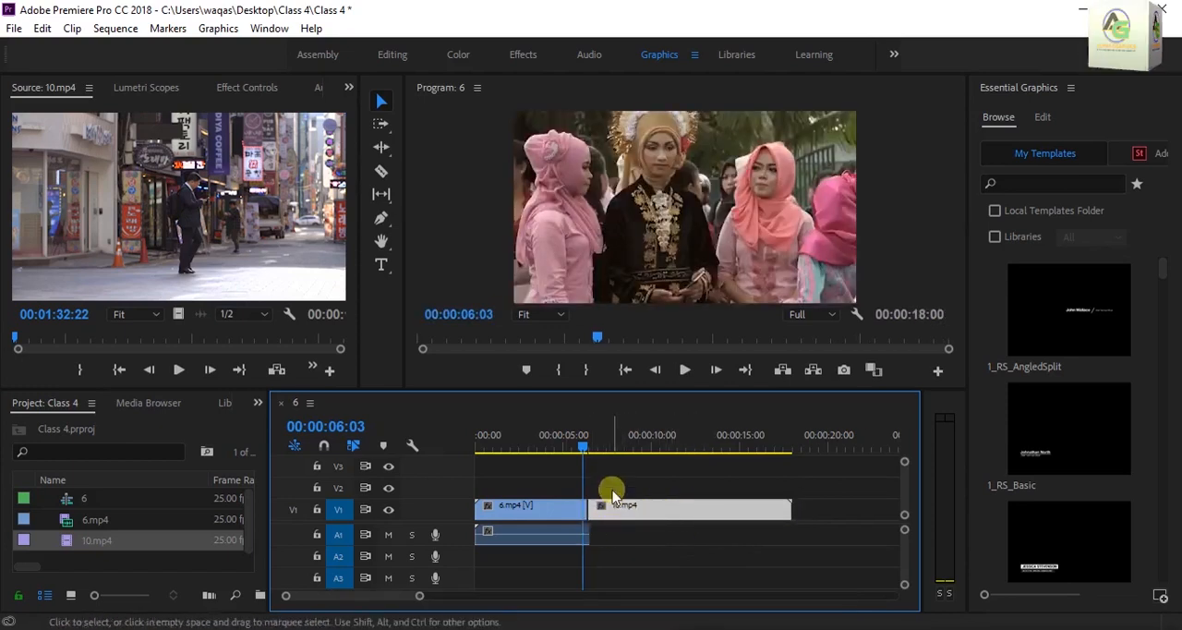
Examine the cut between 6.mp4 and 10.mp4 at frame level, scrubbing the playhead to 00:00:06:02
click(591, 447)
drag(594, 450, 585, 449)
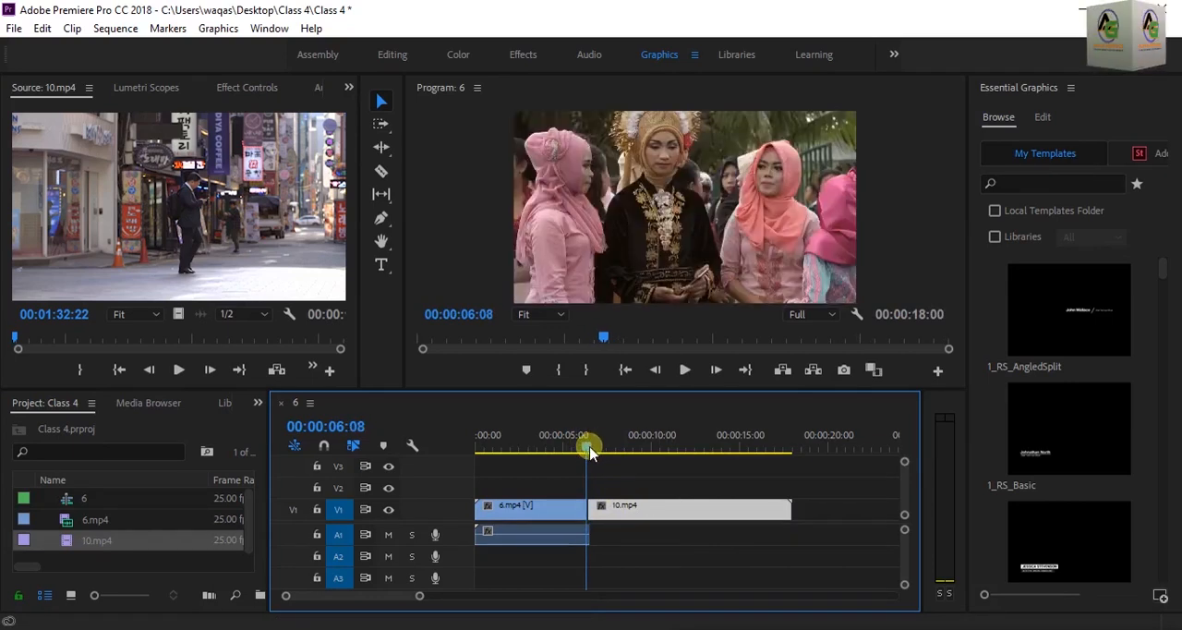
drag(421, 595, 375, 611)
drag(692, 448, 620, 476)
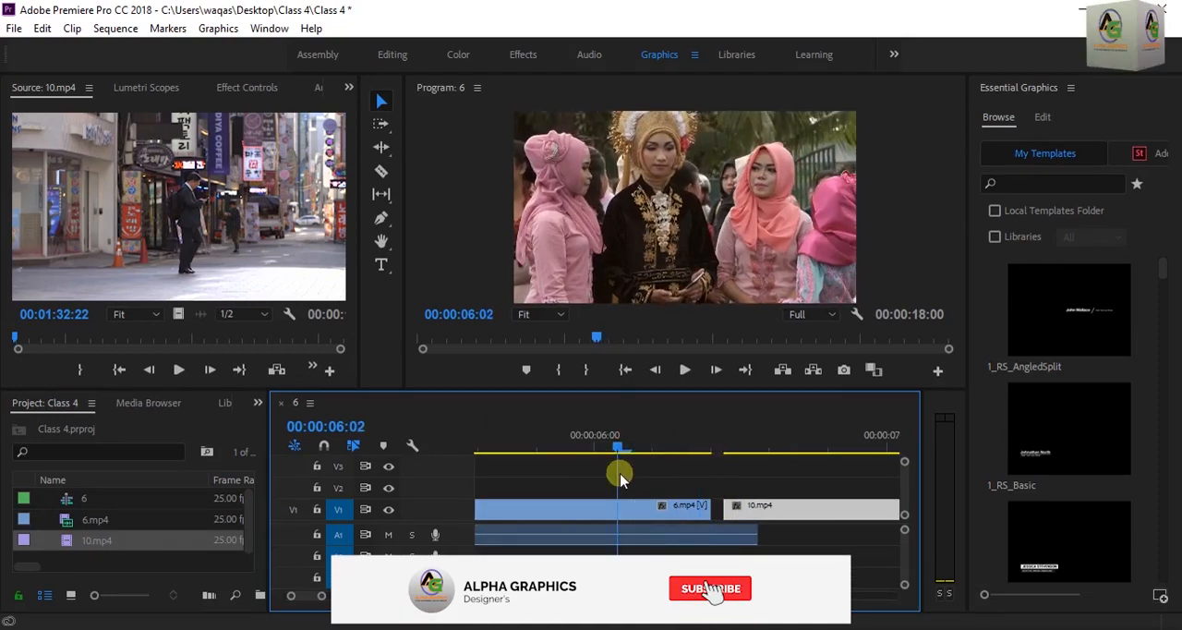
With snapping back on, move 10.mp4 earlier on V1 to close the gap to 6.mp4's video
drag(316, 600, 395, 596)
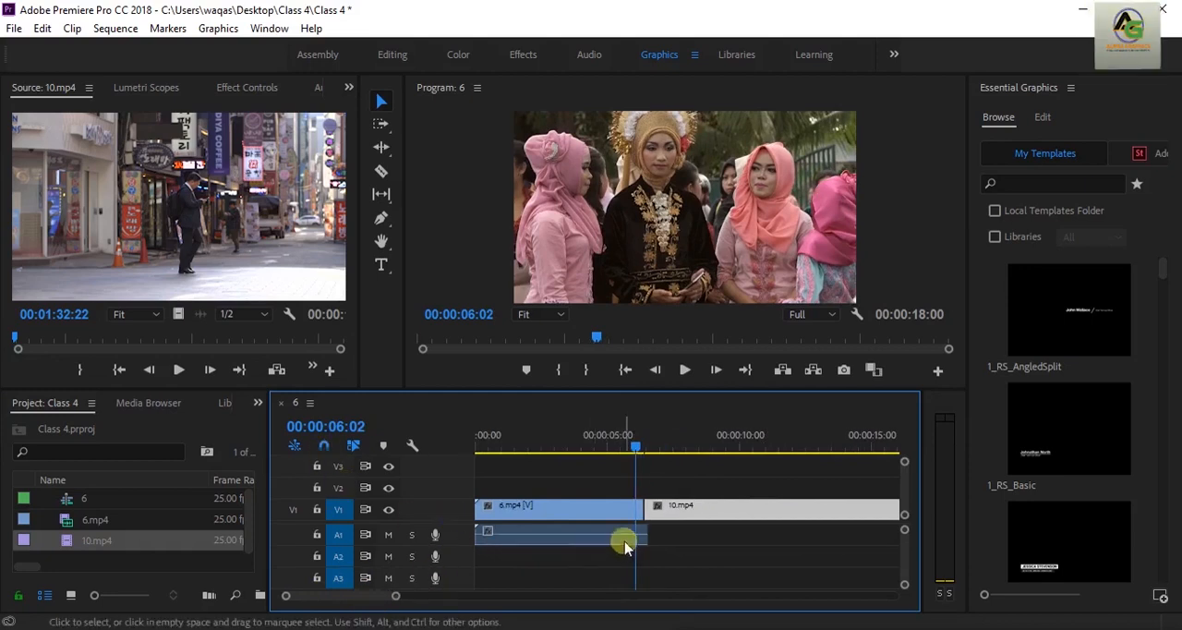
drag(714, 507, 677, 510)
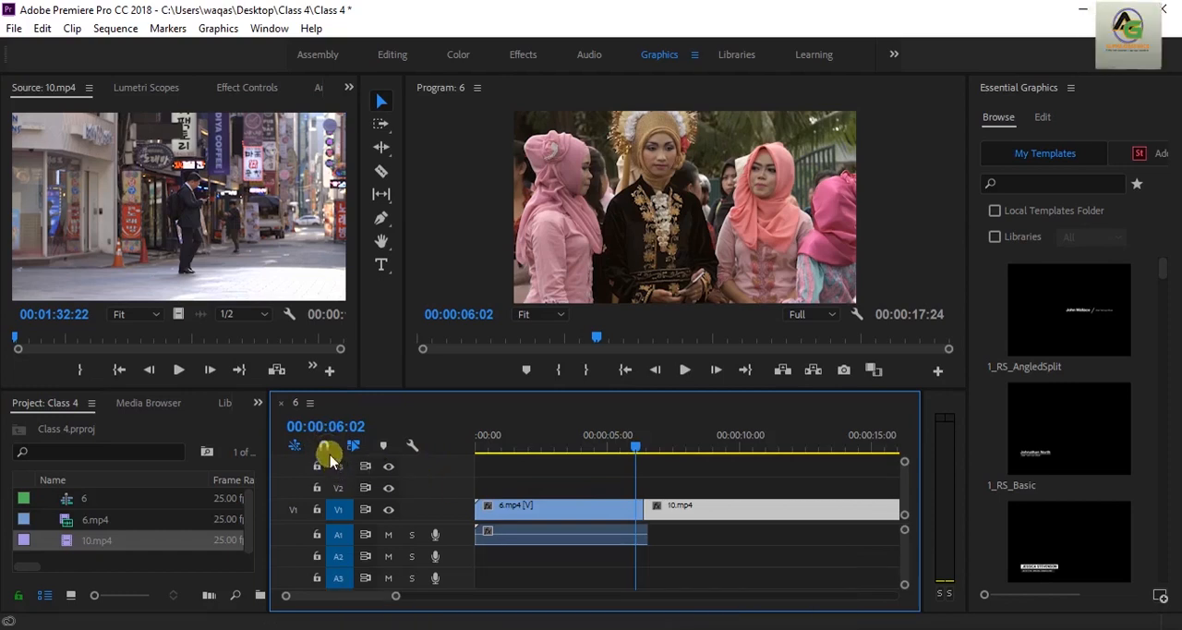
click(668, 515)
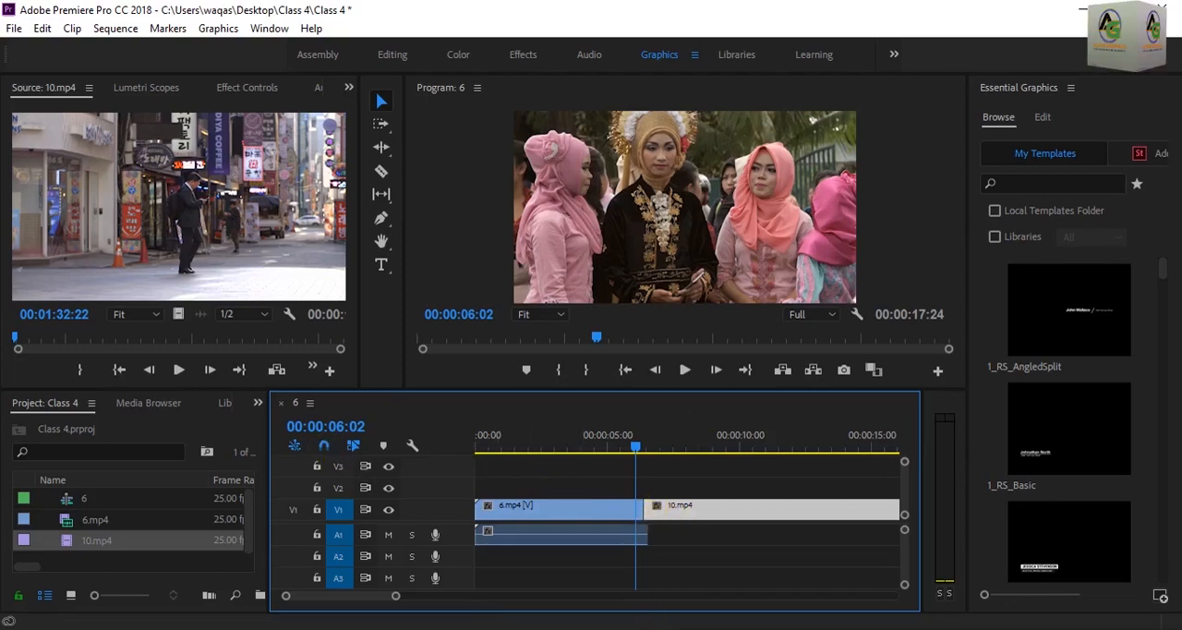
Trim the start of 10.mp4 later on V1, opening a gap after 6.mp4
click(693, 508)
drag(395, 595, 433, 596)
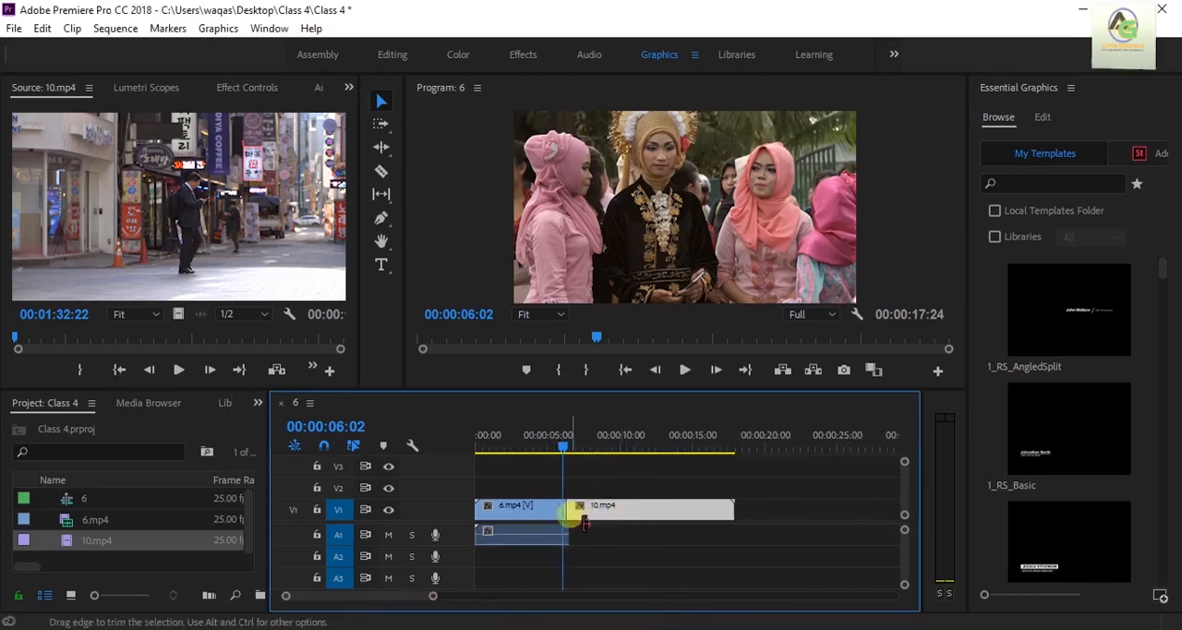
drag(582, 519, 600, 527)
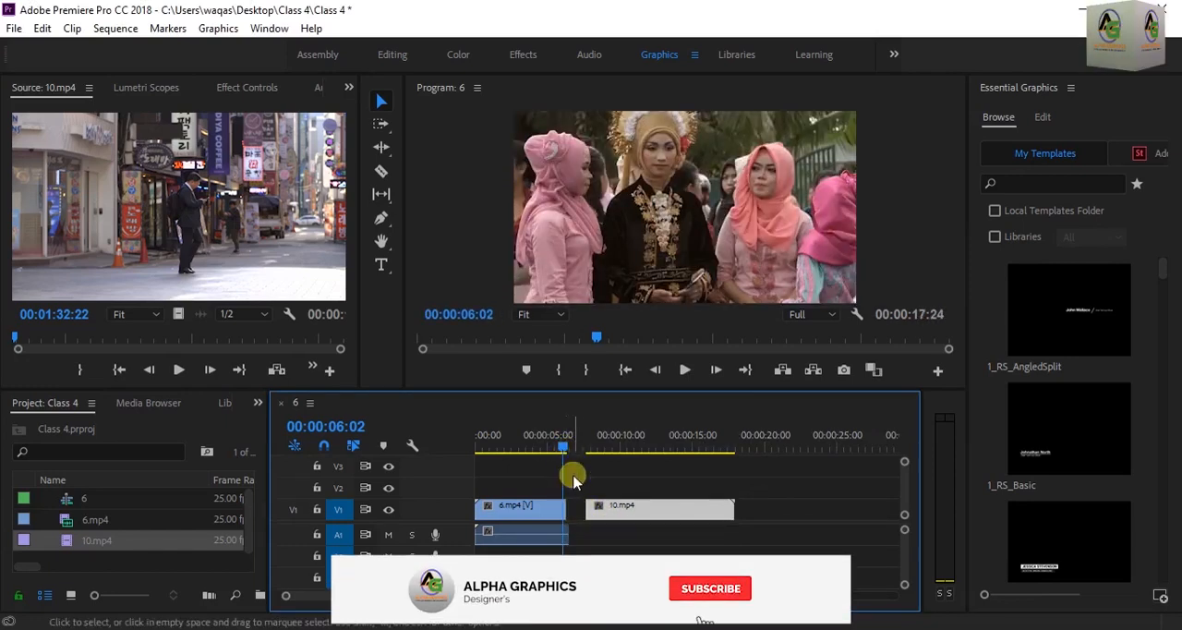
Shorten the end of 6.mp4 to the playhead, and extend it again until it snaps to the start of 10.mp4
drag(566, 510, 563, 532)
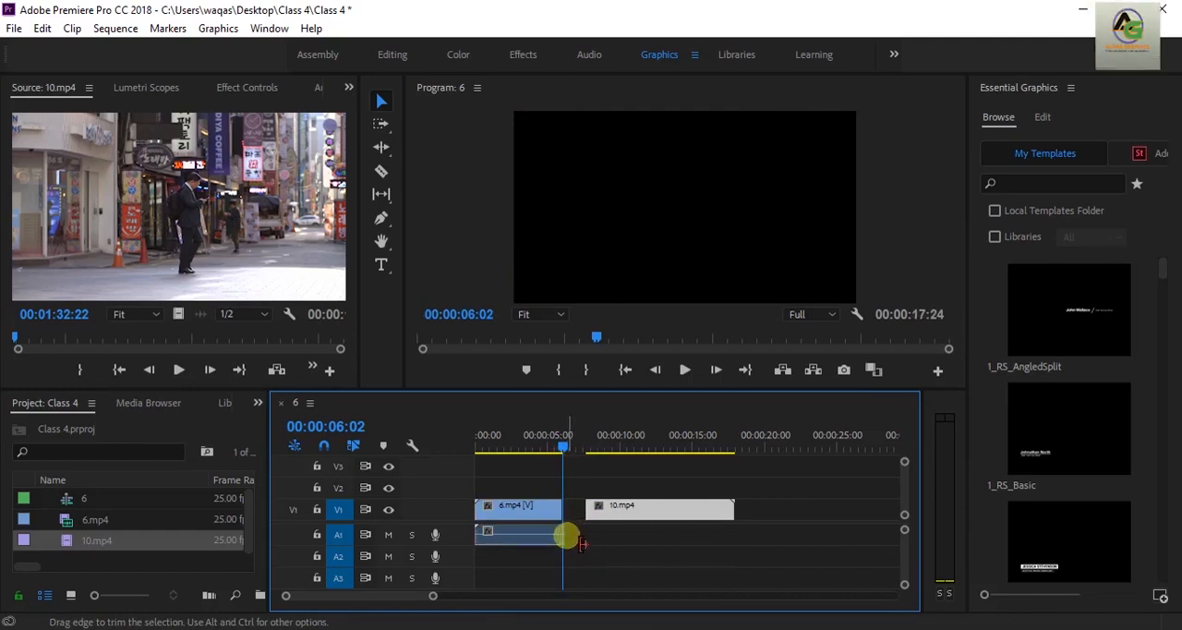
drag(562, 445, 557, 445)
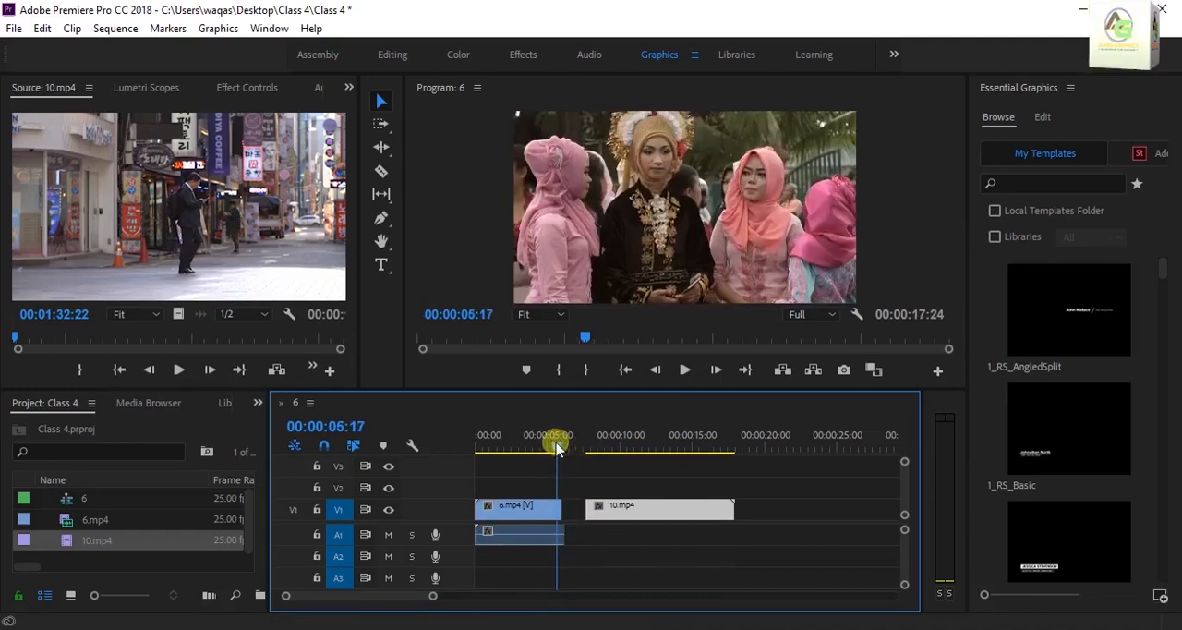
drag(565, 515, 585, 531)
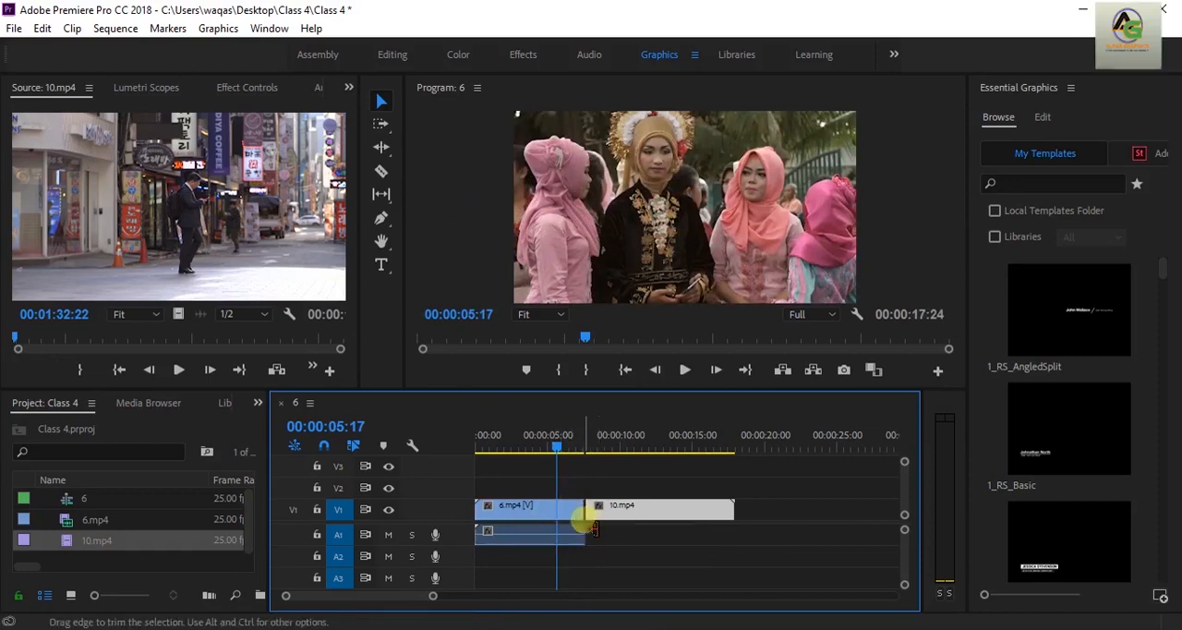
mouse_move(587, 519)
mouse_down()
mouse_move(621, 510)
mouse_move(633, 482)
mouse_move(626, 462)
mouse_move(625, 501)
mouse_move(602, 530)
mouse_move(578, 530)
mouse_up()
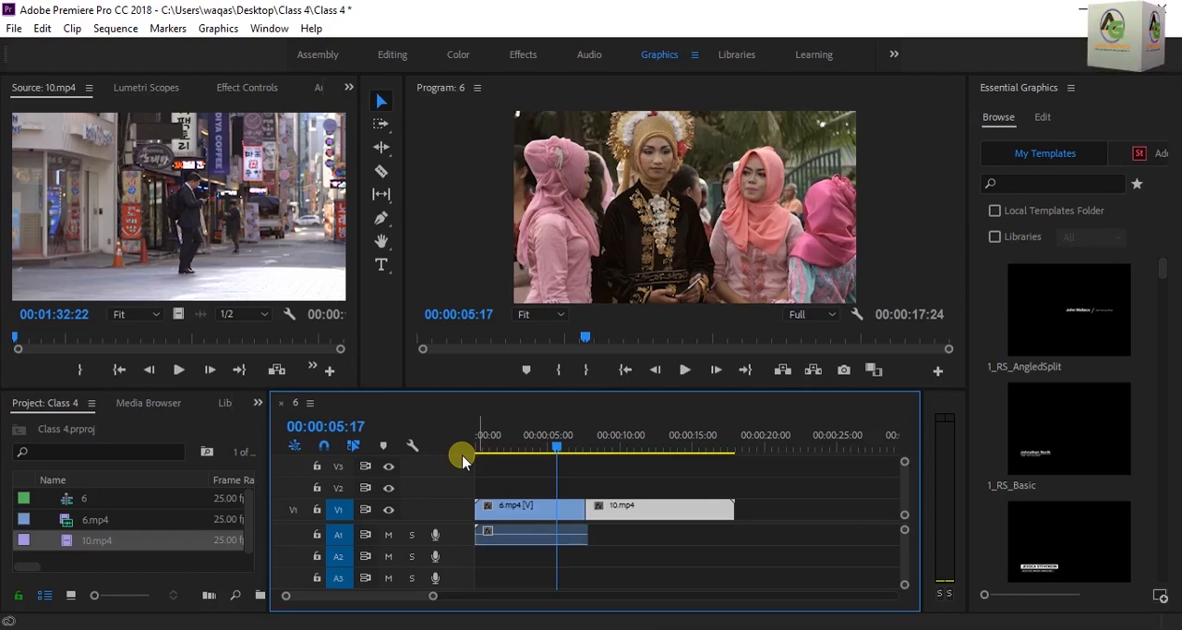
click(605, 469)
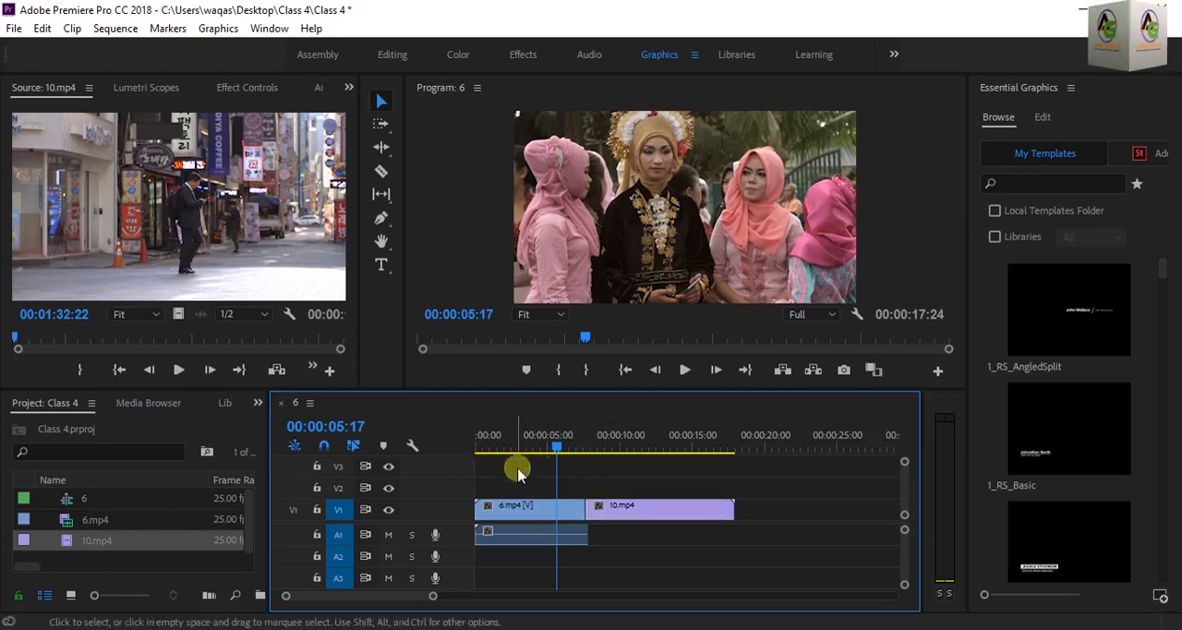
Import the image Class2 Thumbnail final from the Desktop and place it on V3 at about 00:00:04:14
click(161, 561)
double_click(158, 560)
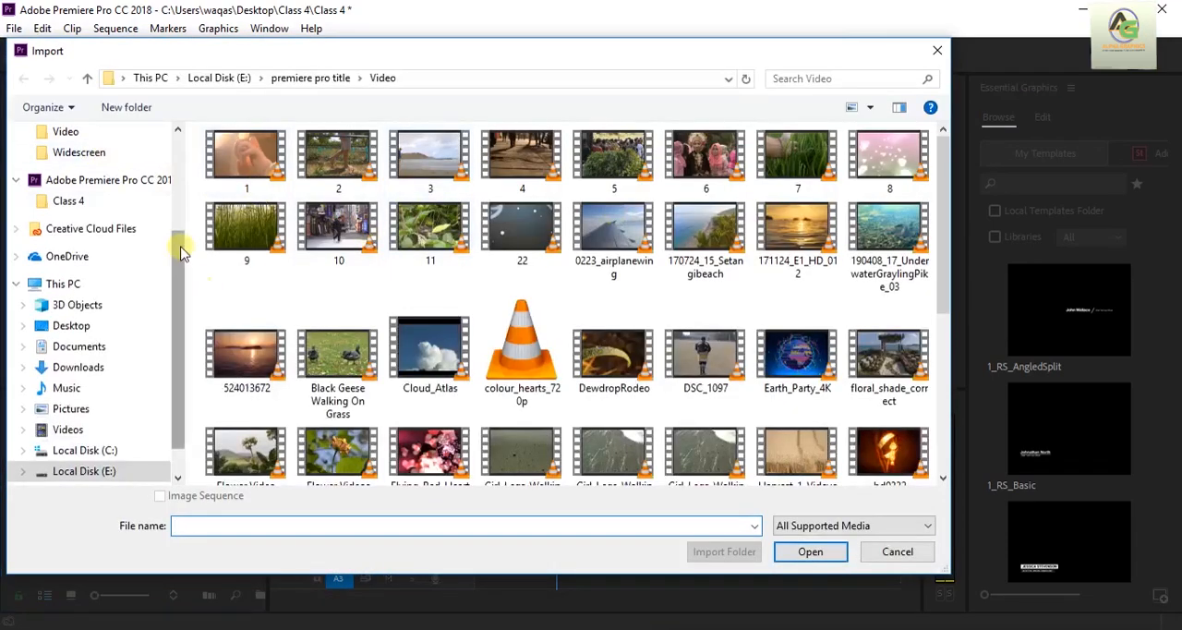
drag(182, 254, 195, 160)
click(98, 133)
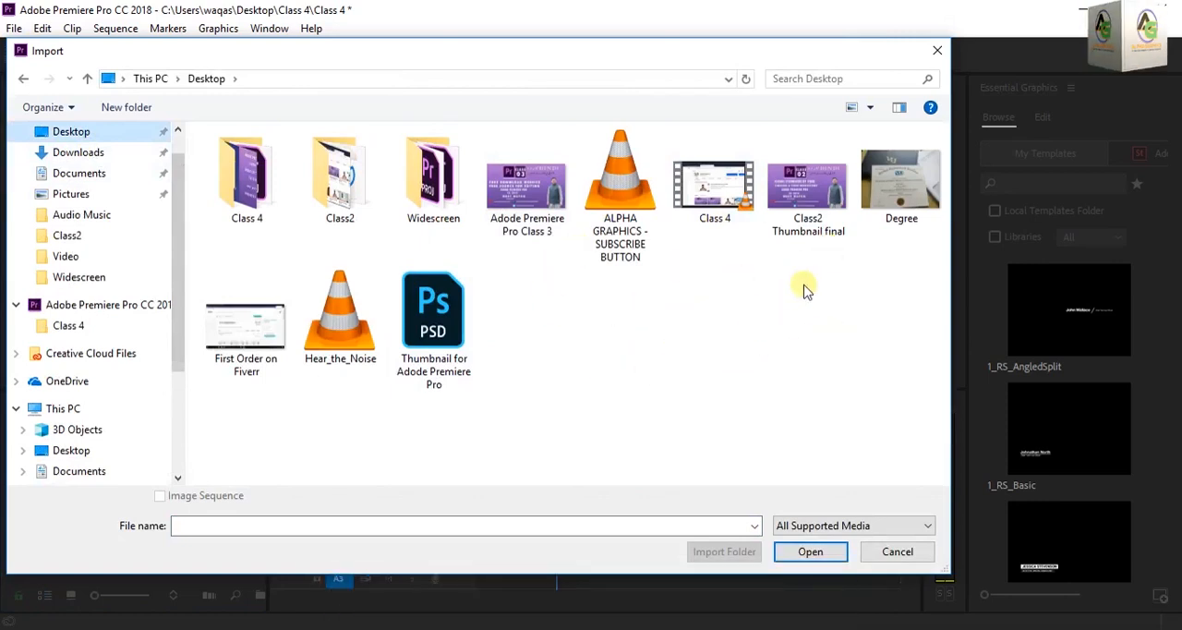
click(827, 214)
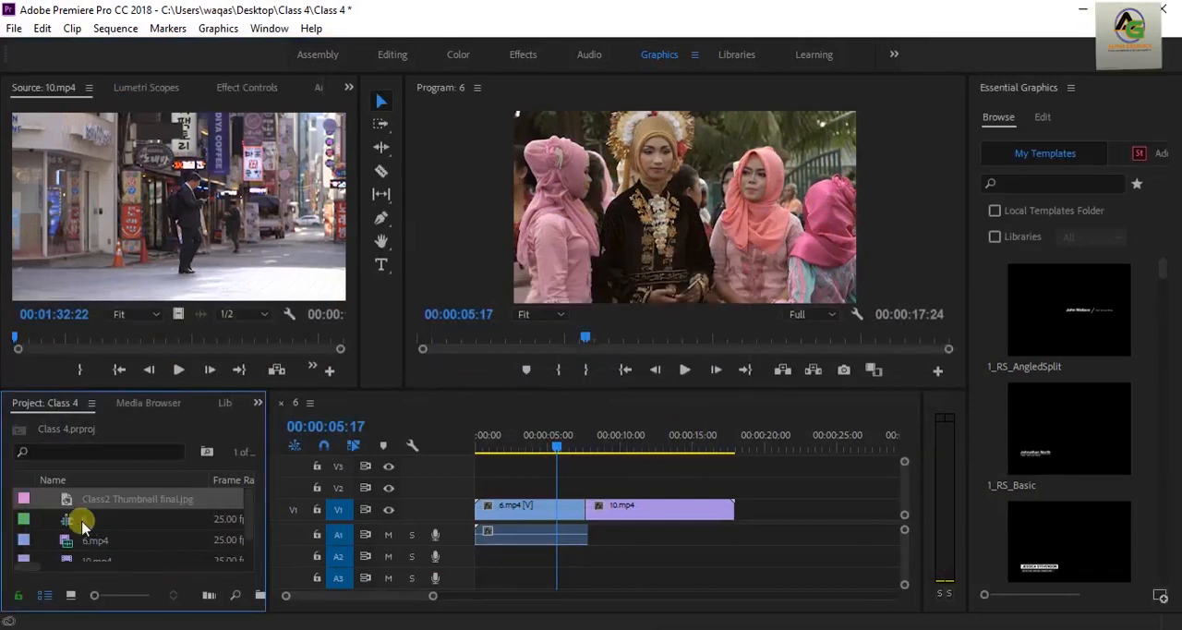
drag(66, 499, 544, 453)
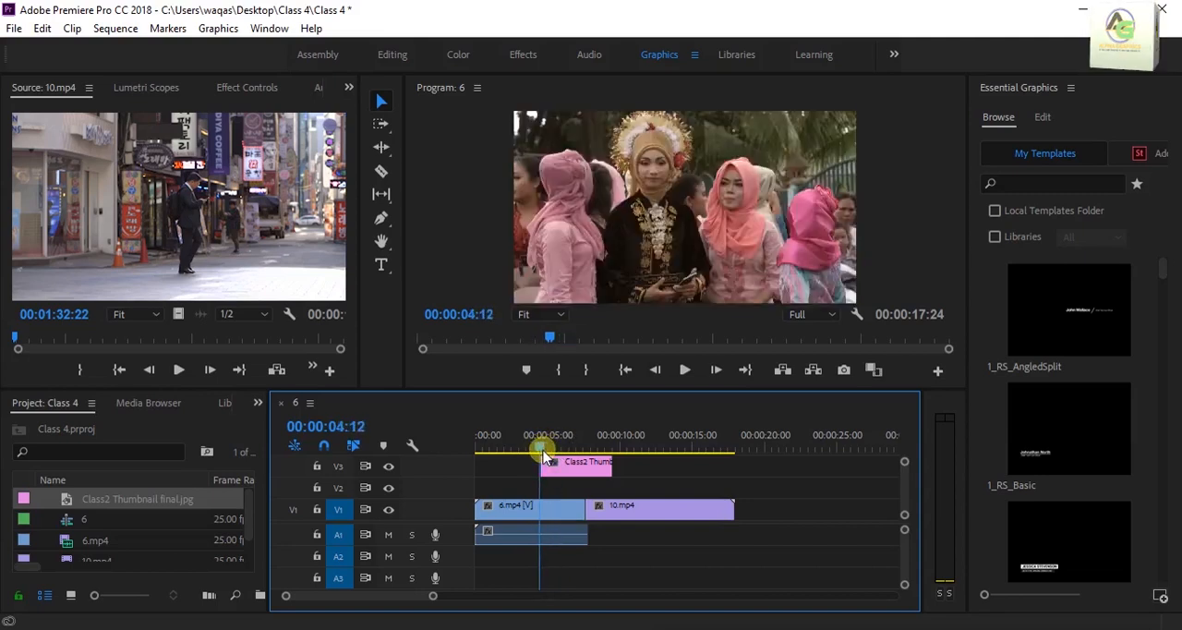
Delete the Class2 Thumbnail final.jpg clip from V3 and clear the image from the project
click(593, 477)
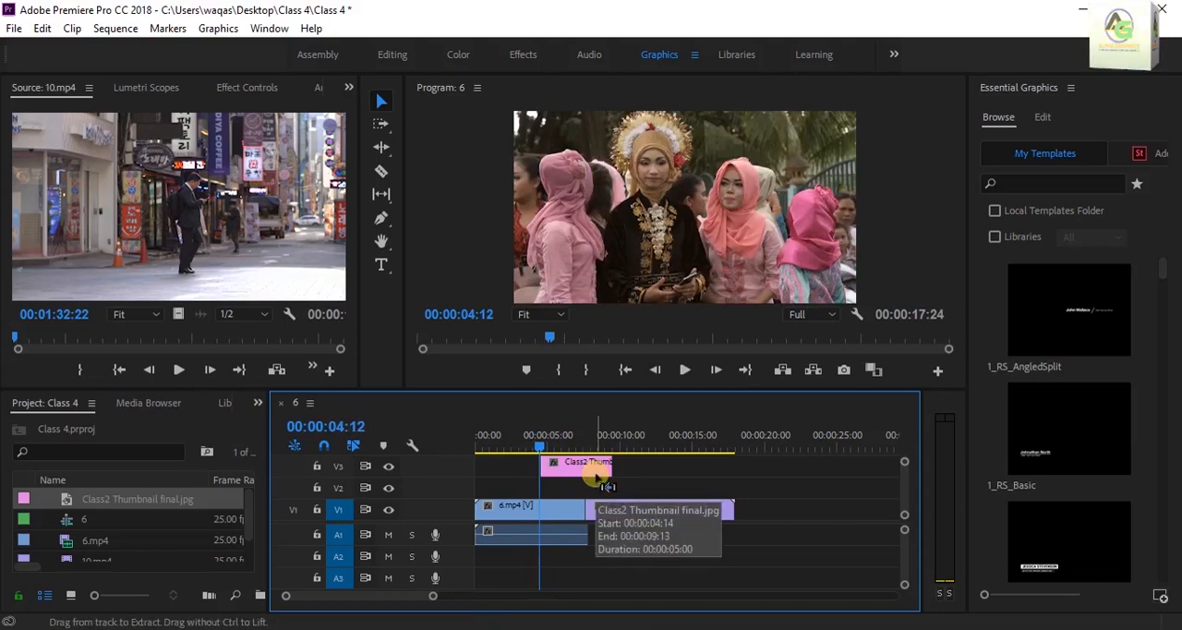
key(Delete)
click(68, 503)
right_click(73, 507)
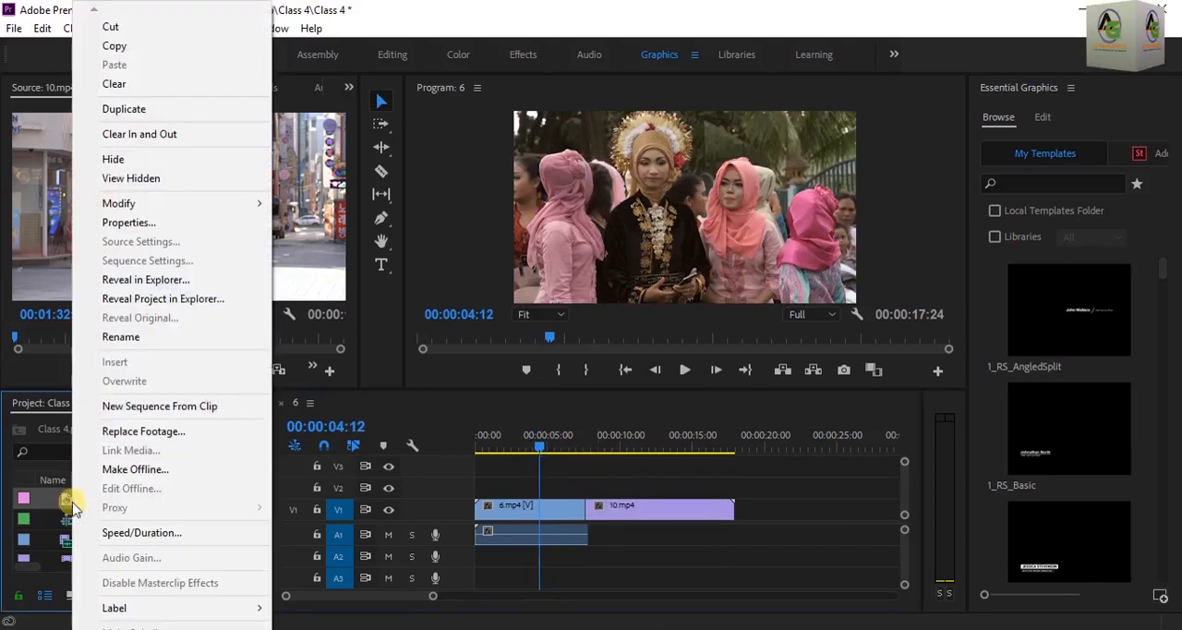
click(135, 84)
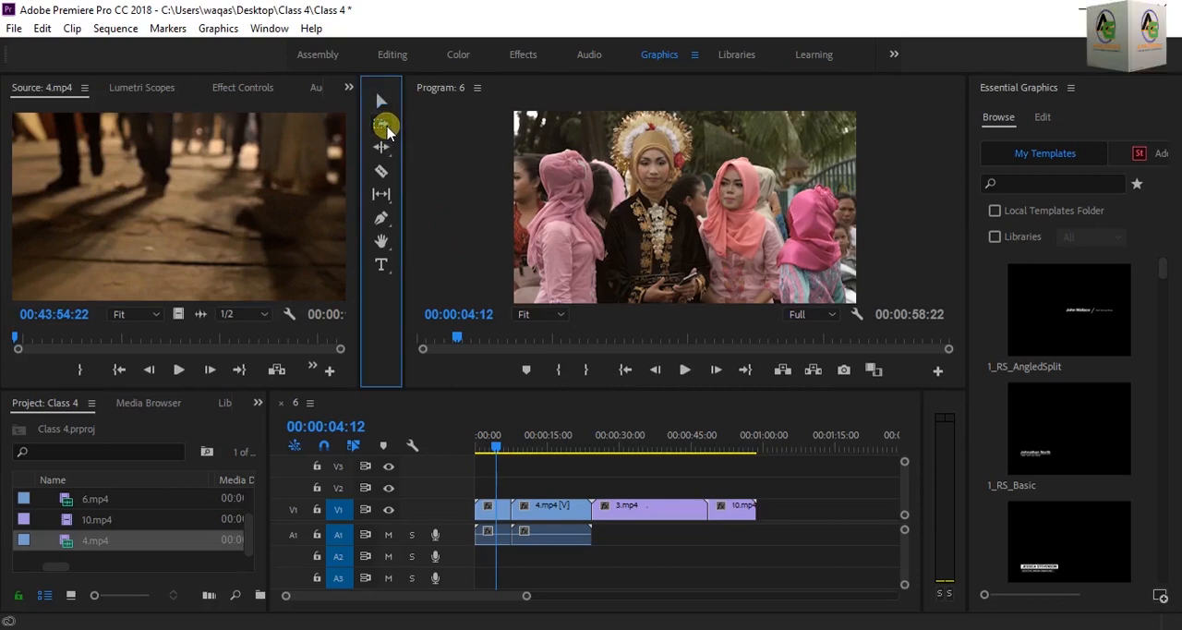
Using Track Select Forward, move all clips from 4.mp4 onward about 14 seconds later and back against 6.mp4, and try a second move
click(560, 515)
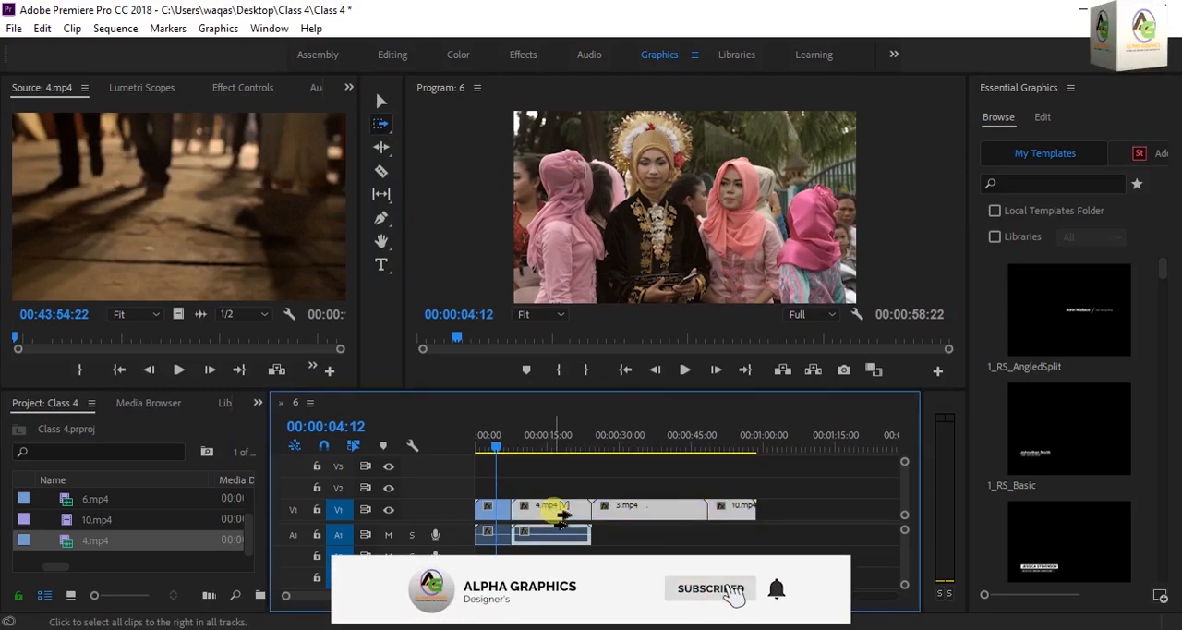
drag(561, 517, 638, 515)
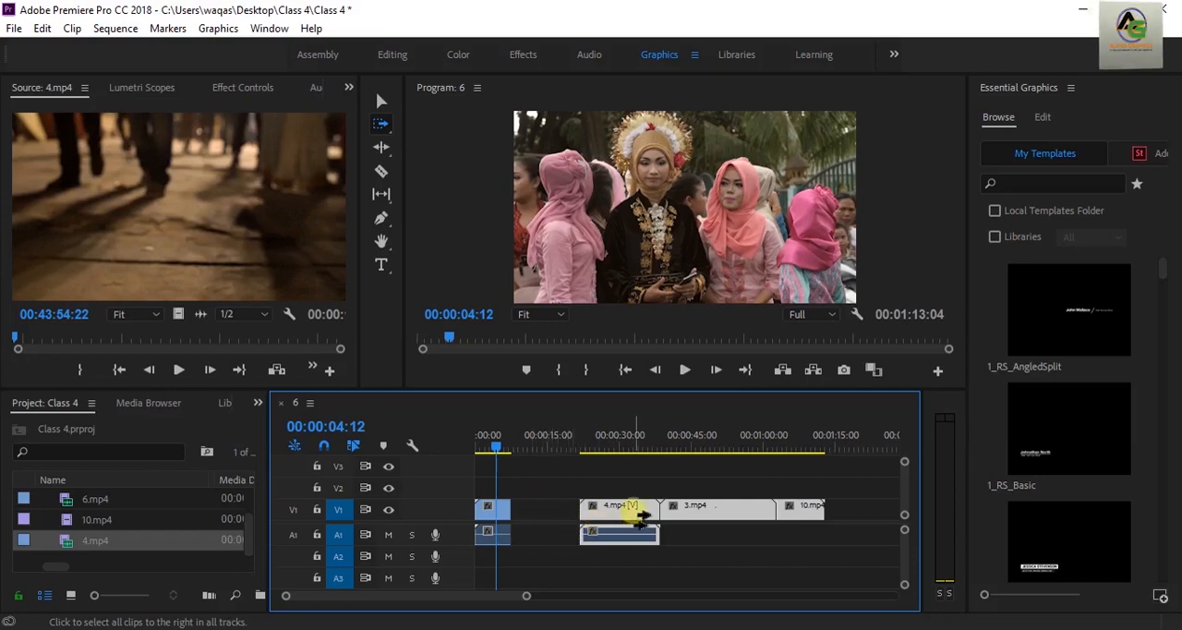
drag(637, 510, 576, 509)
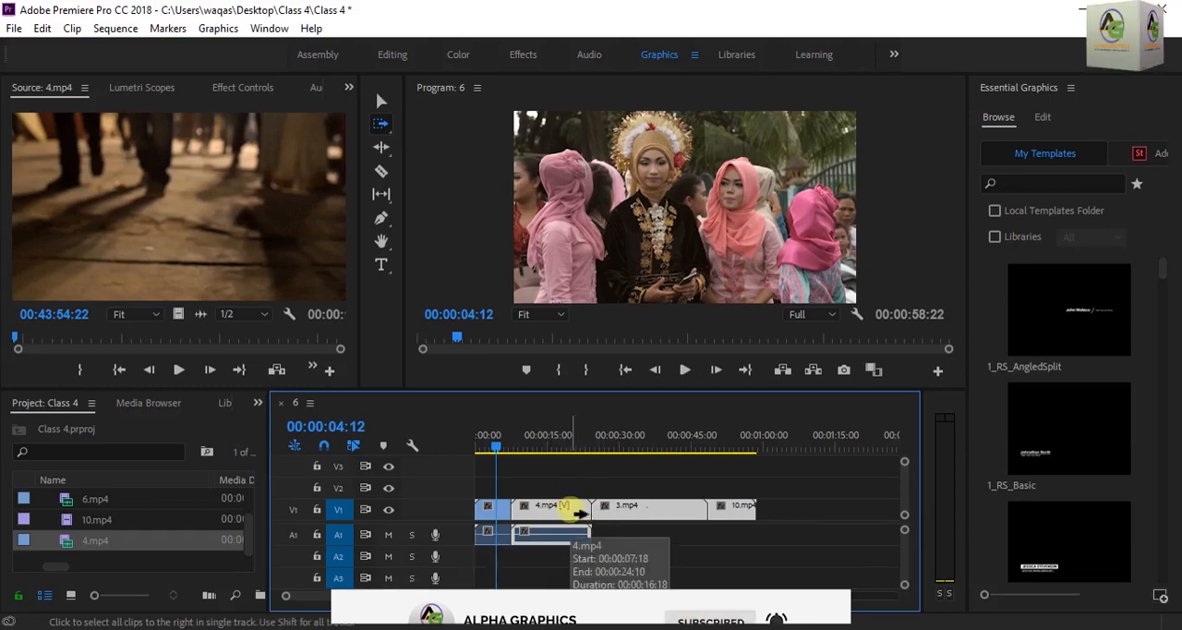
drag(575, 513, 647, 515)
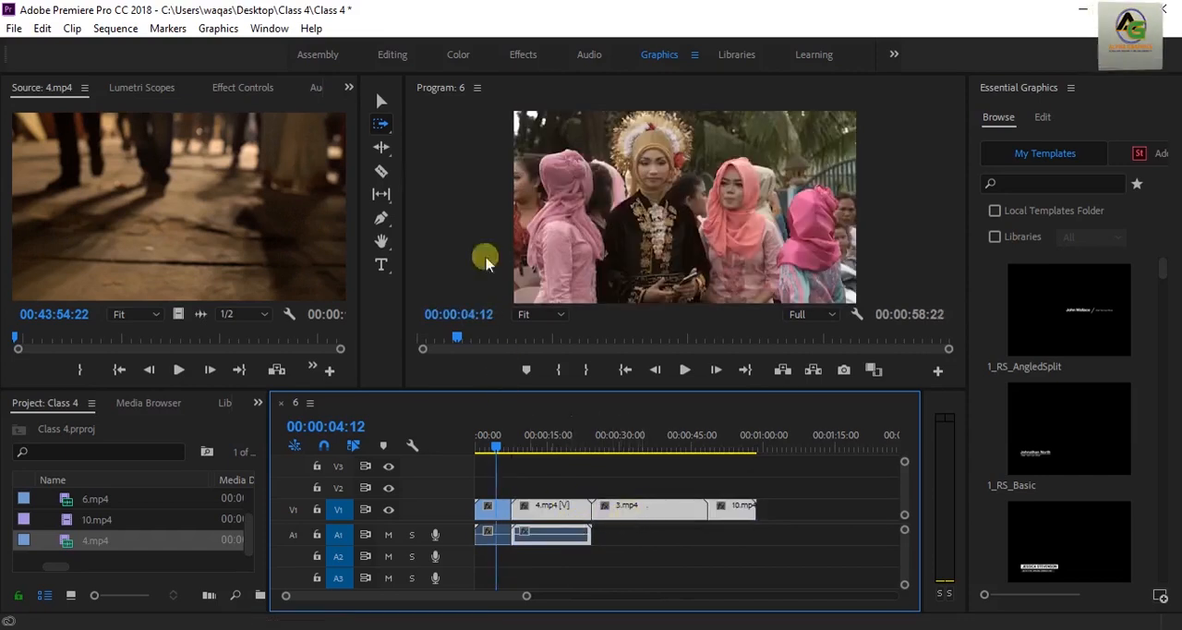
Unlink the video and audio of 4.mp4 in the timeline
click(381, 100)
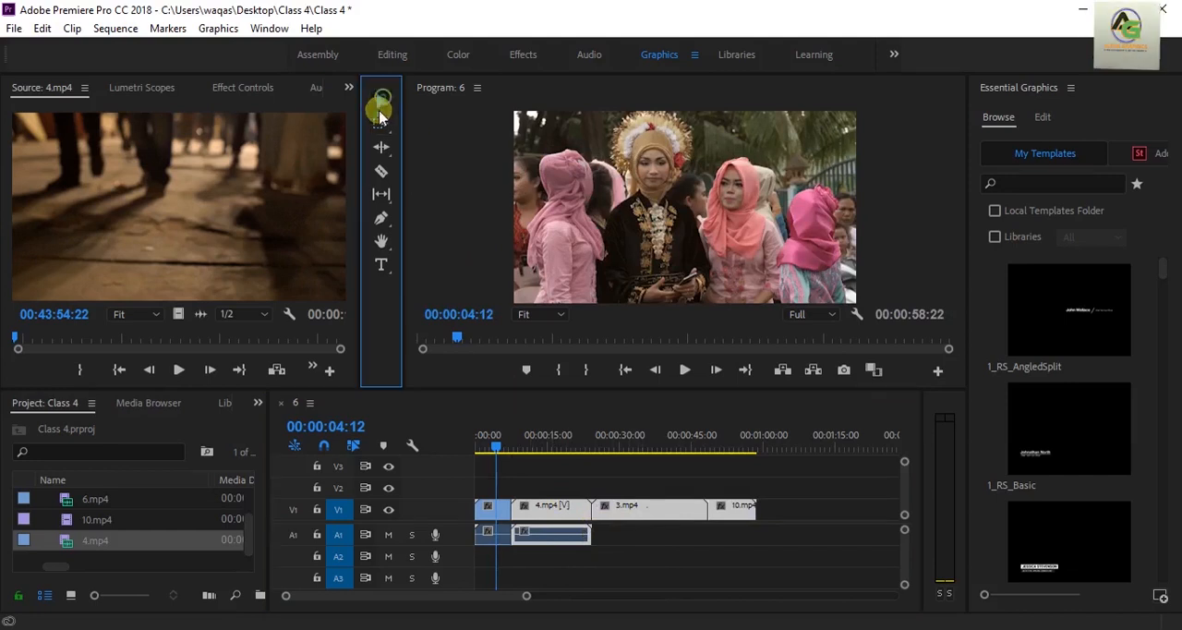
right_click(560, 532)
click(608, 305)
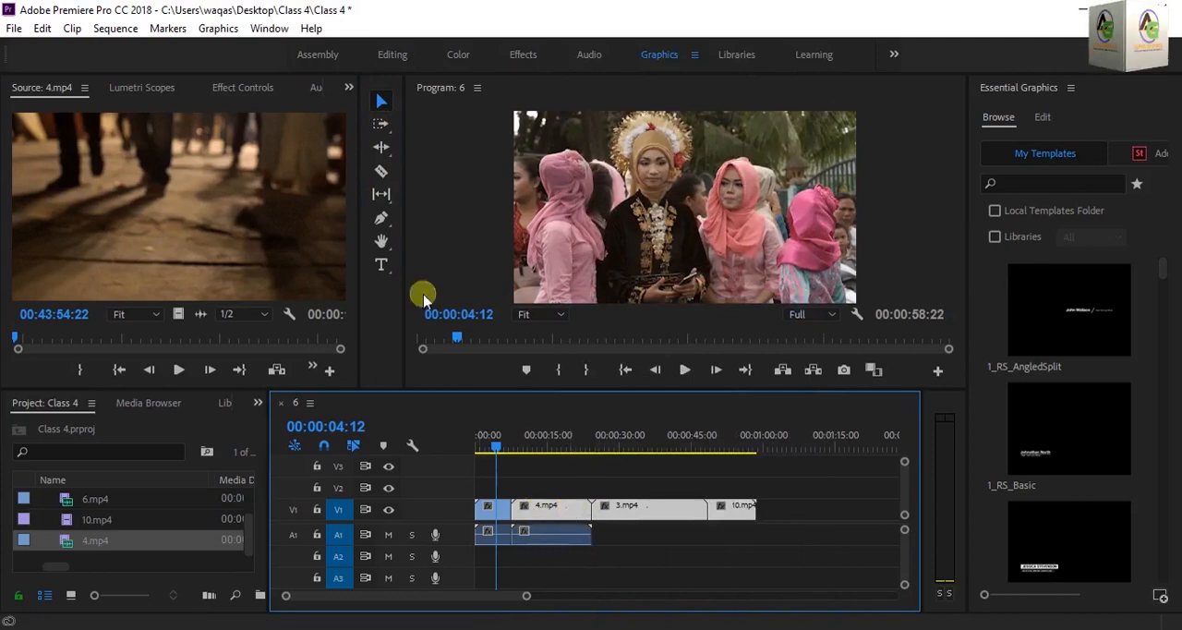
With the Track Select Forward tool, select all clips from 4.mp4 onward on every track
click(385, 123)
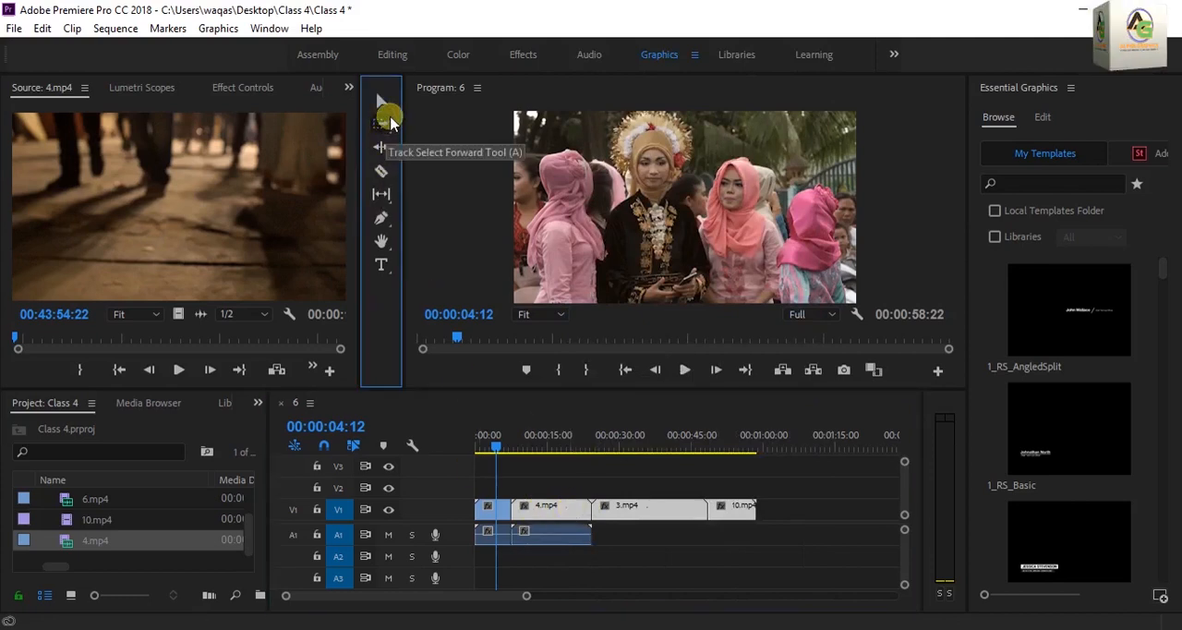
shift+click(571, 511)
drag(571, 511, 577, 510)
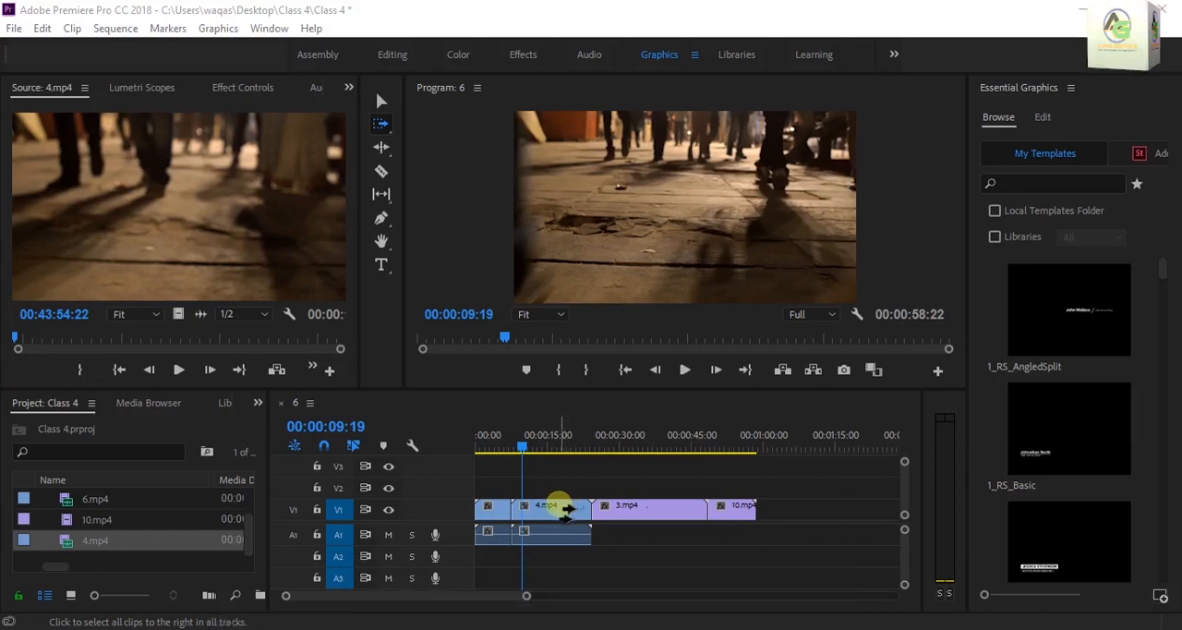
click(572, 510)
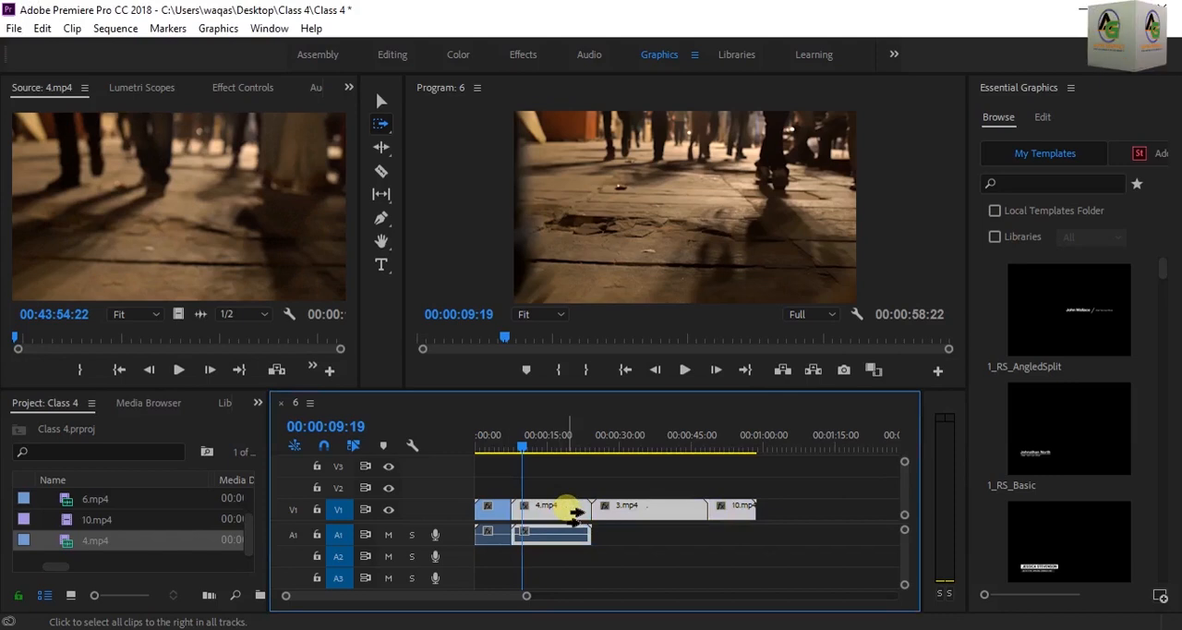
Limit the forward selection from 4.mp4 onward to the clips on V1 only
key(shift)
click(573, 511)
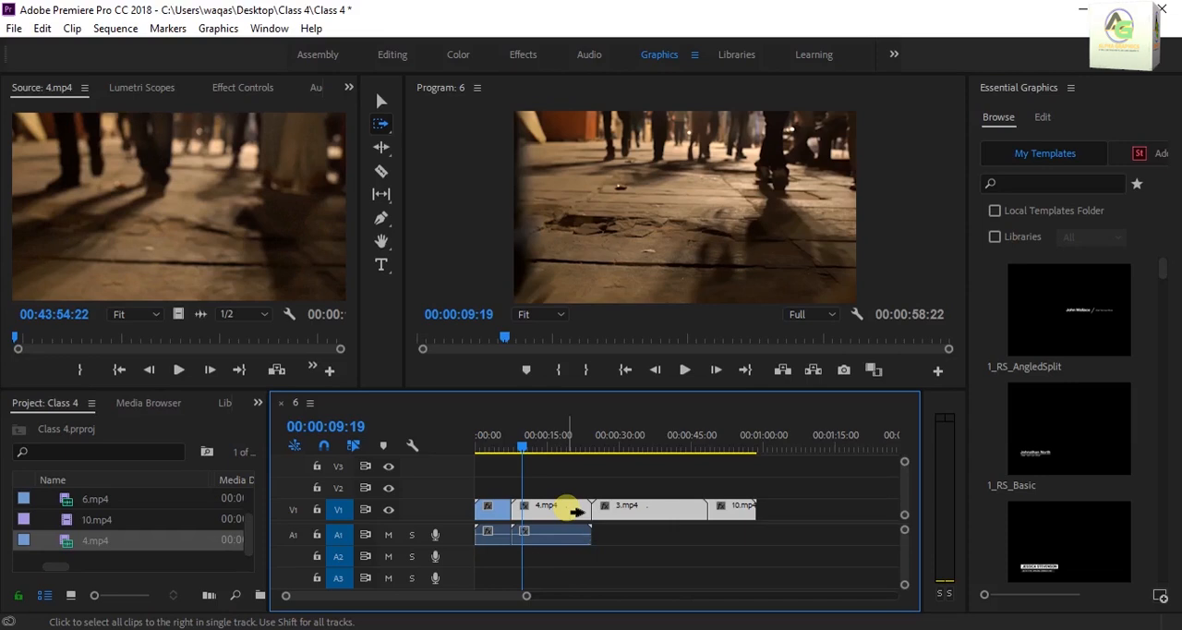
key(shift)
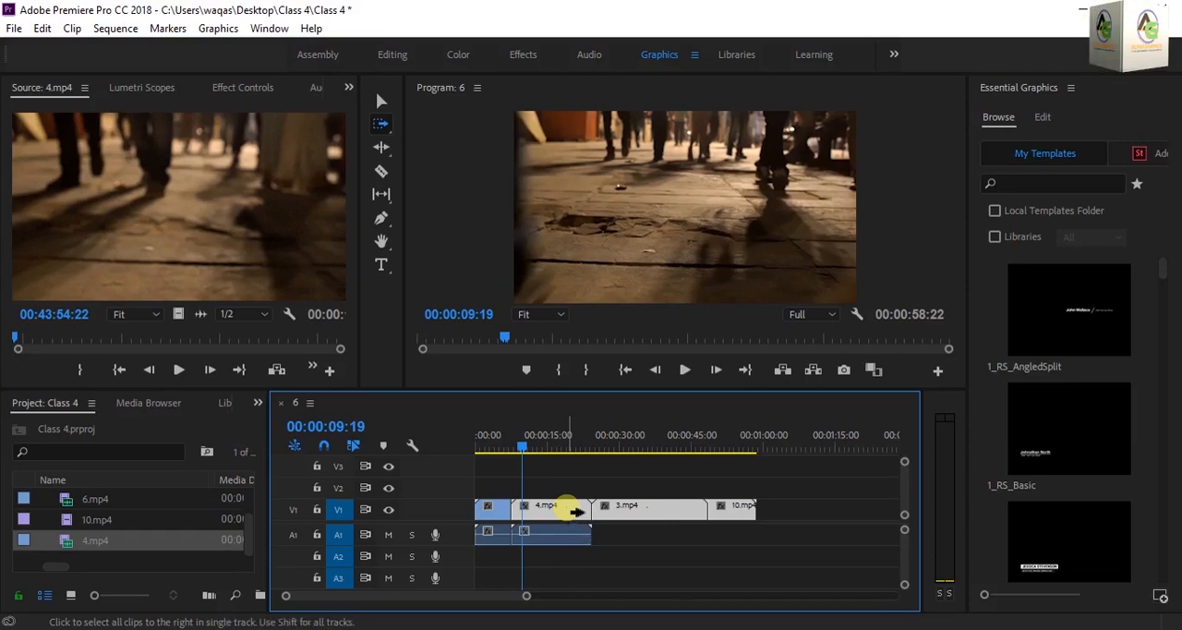
mouse_move(573, 510)
mouse_down()
mouse_move(691, 526)
mouse_move(634, 507)
mouse_move(572, 519)
mouse_up()
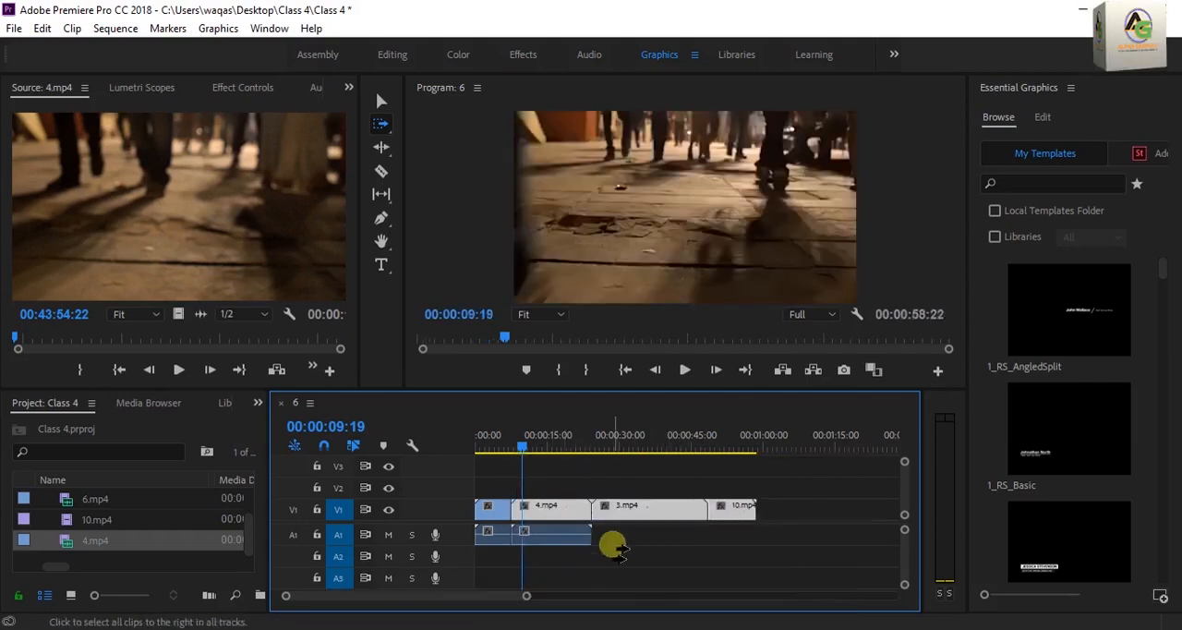
Select every clip from 6.mp4 onward on all tracks and move the playhead to 00:00:32:18
click(503, 510)
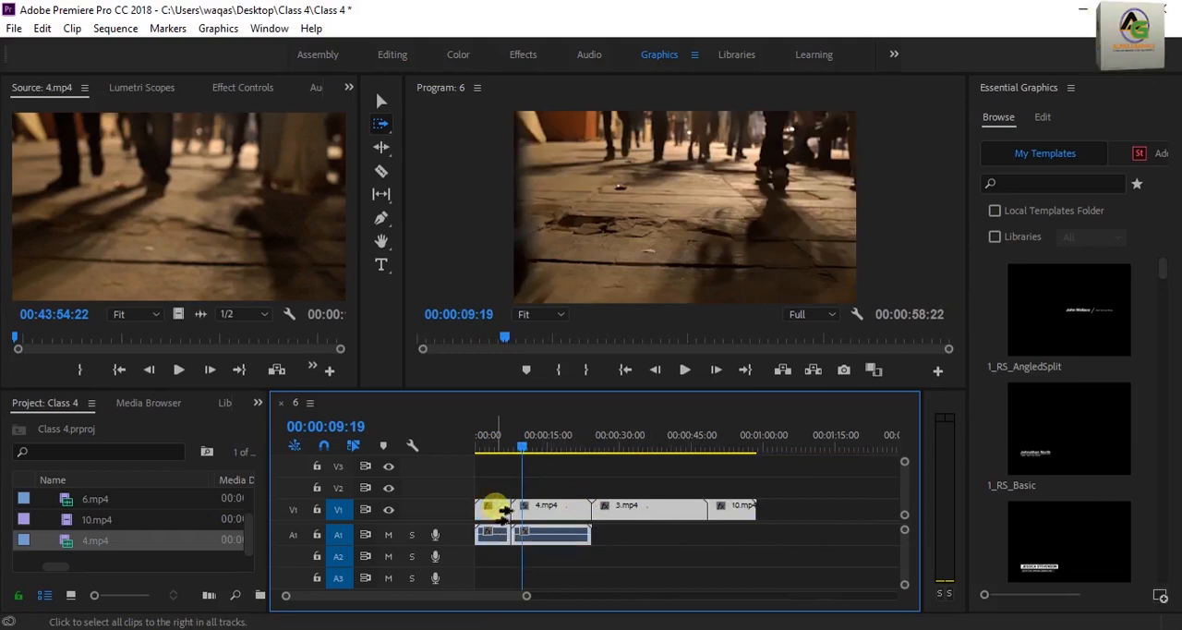
drag(504, 510, 503, 538)
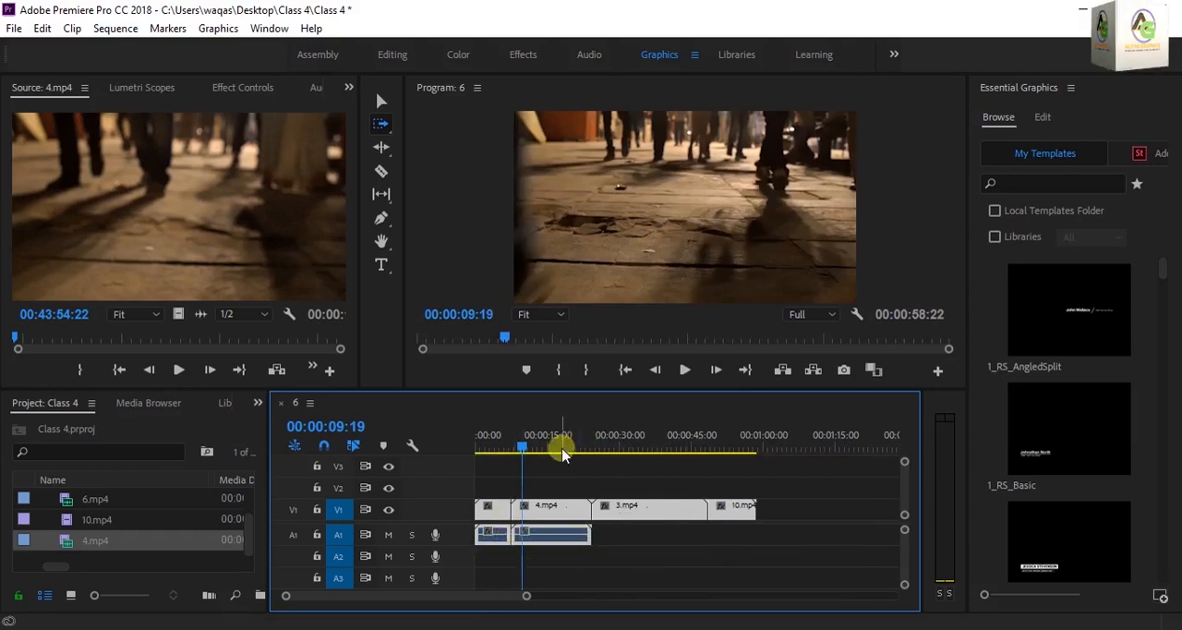
drag(525, 446, 635, 500)
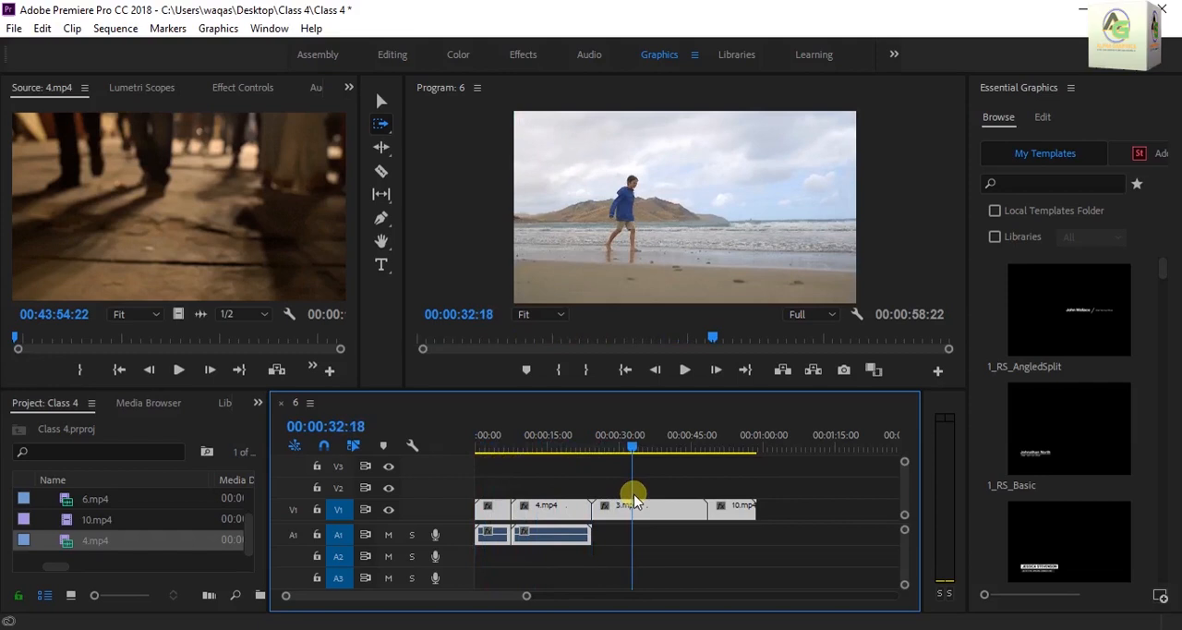